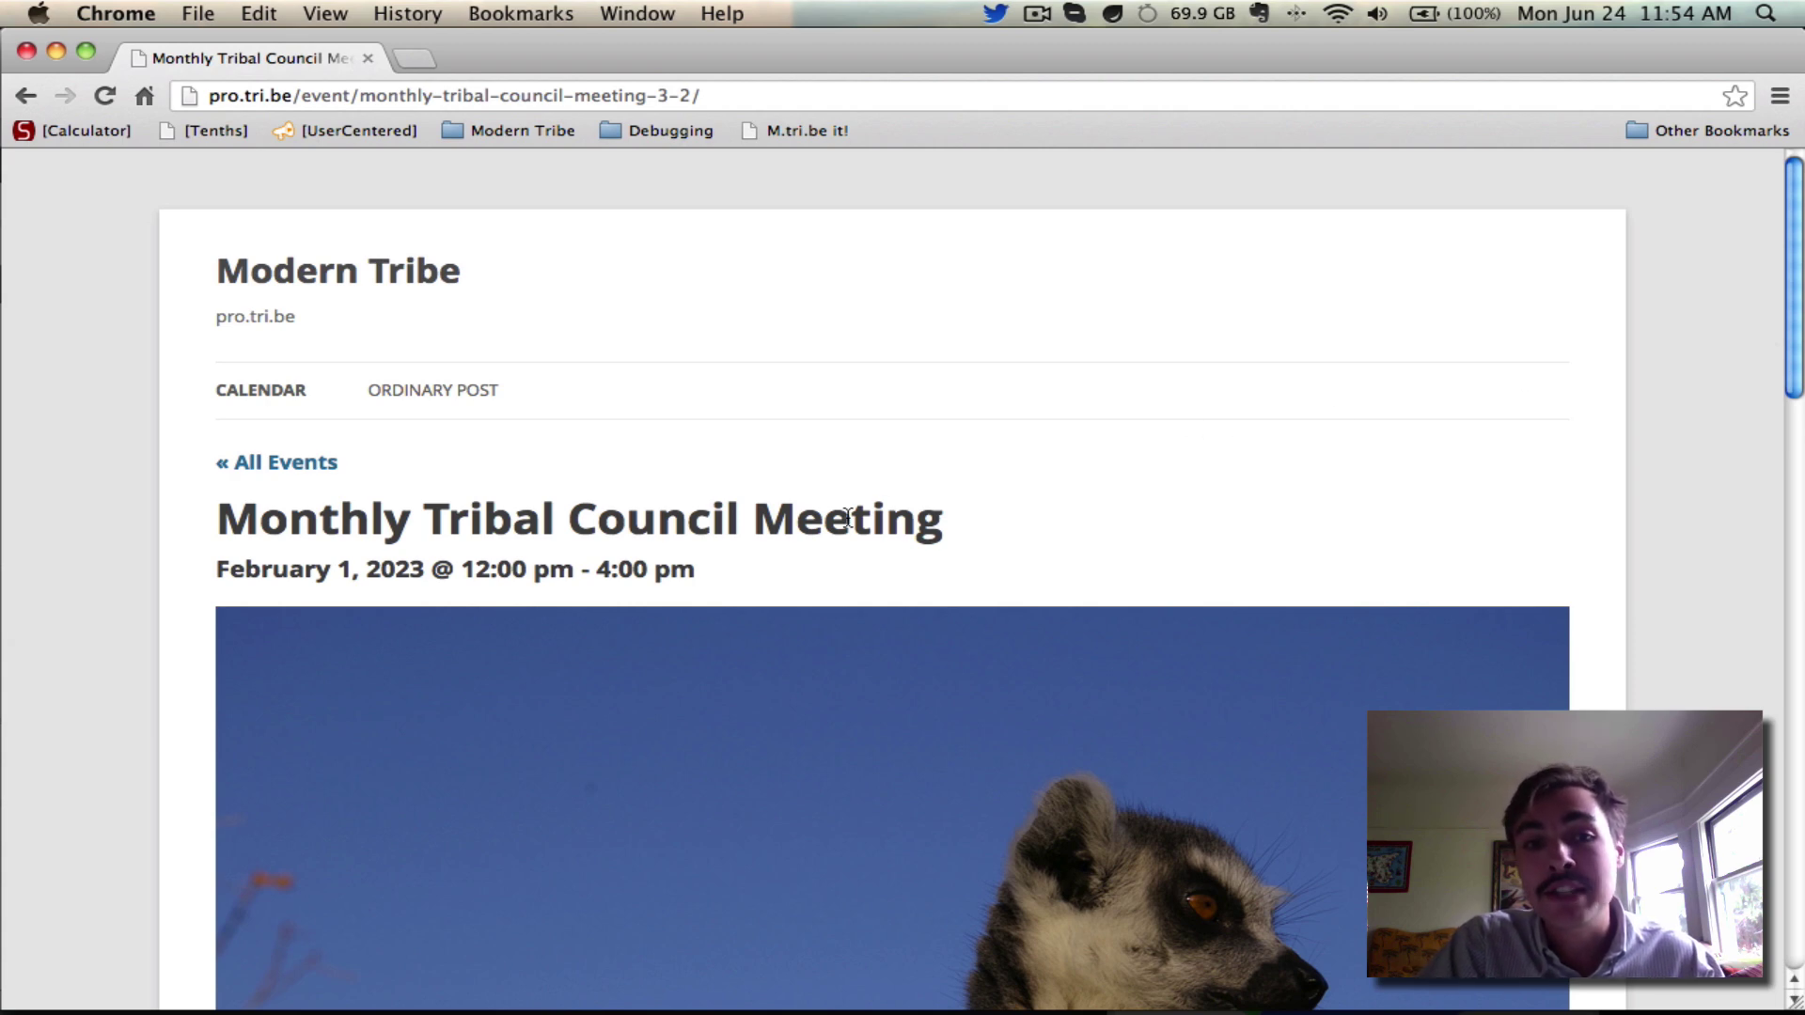
# Set the Adults ticket quantity to 1 and add it to the cart at $15
pyautogui.scroll(-15, 1543, 431)
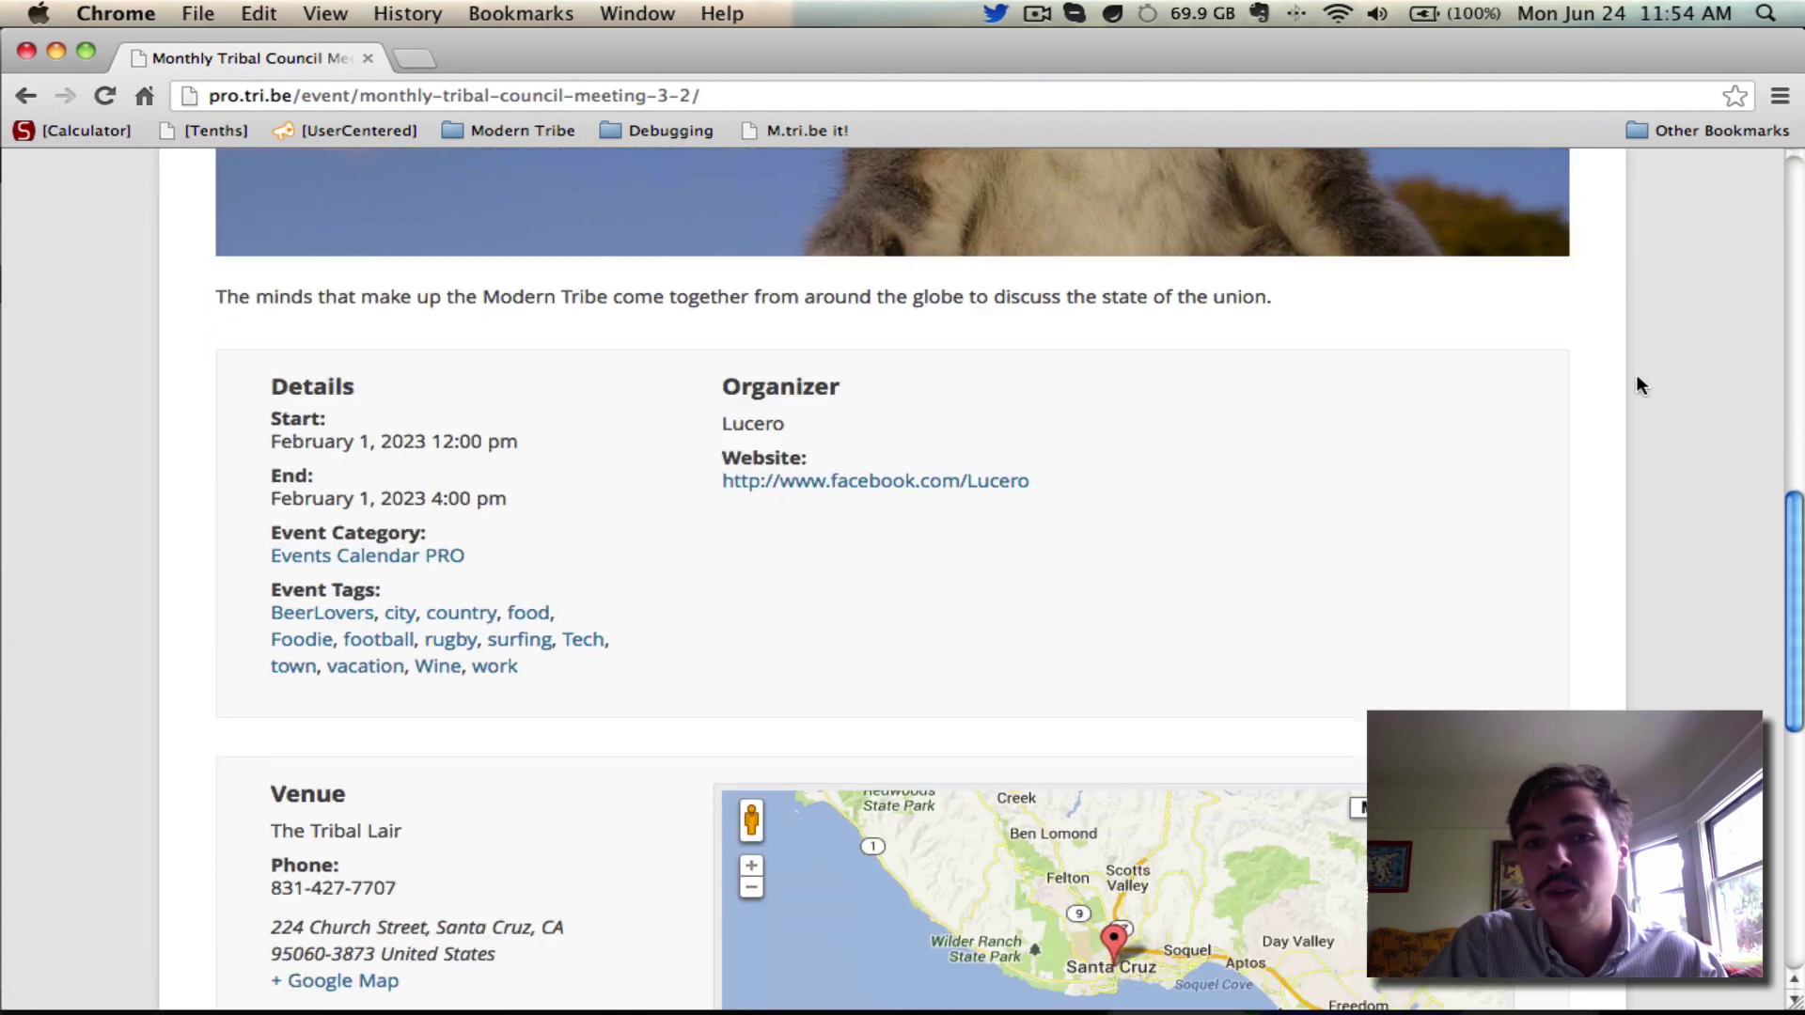
pyautogui.scroll(-1, 1637, 376)
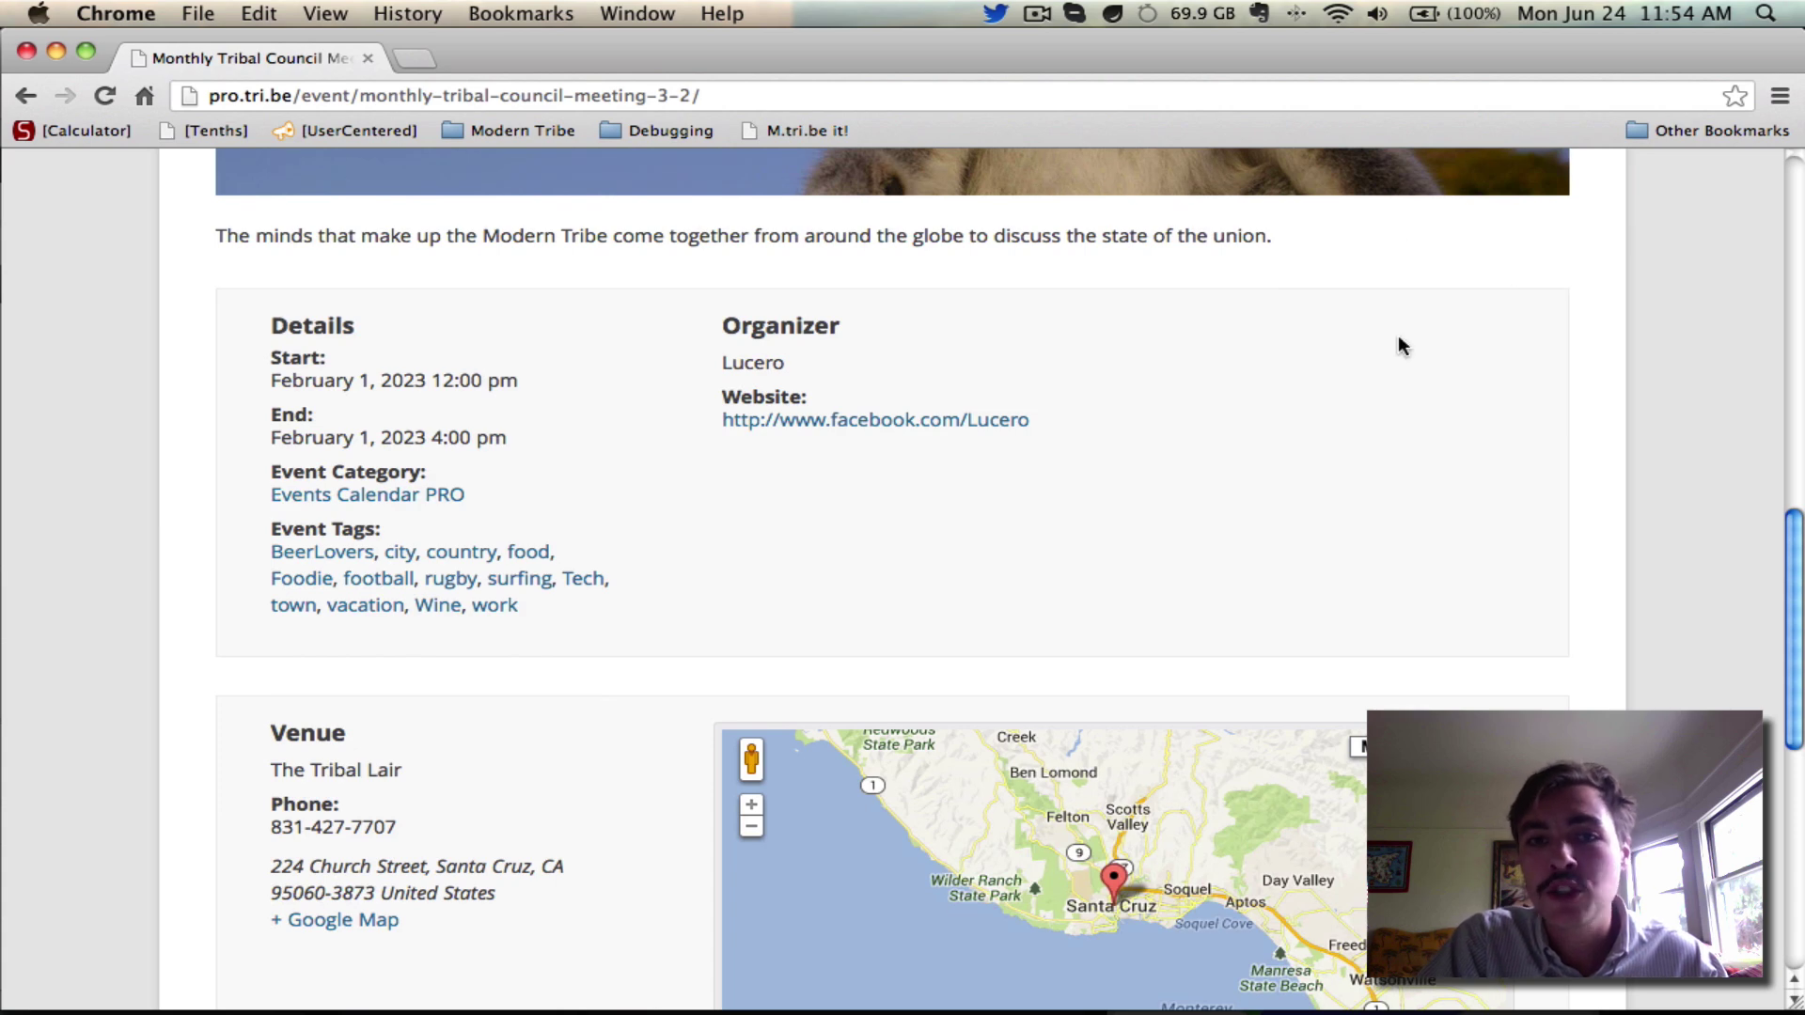
pyautogui.scroll(-5, 1093, 553)
pyautogui.scroll(-5, 1718, 472)
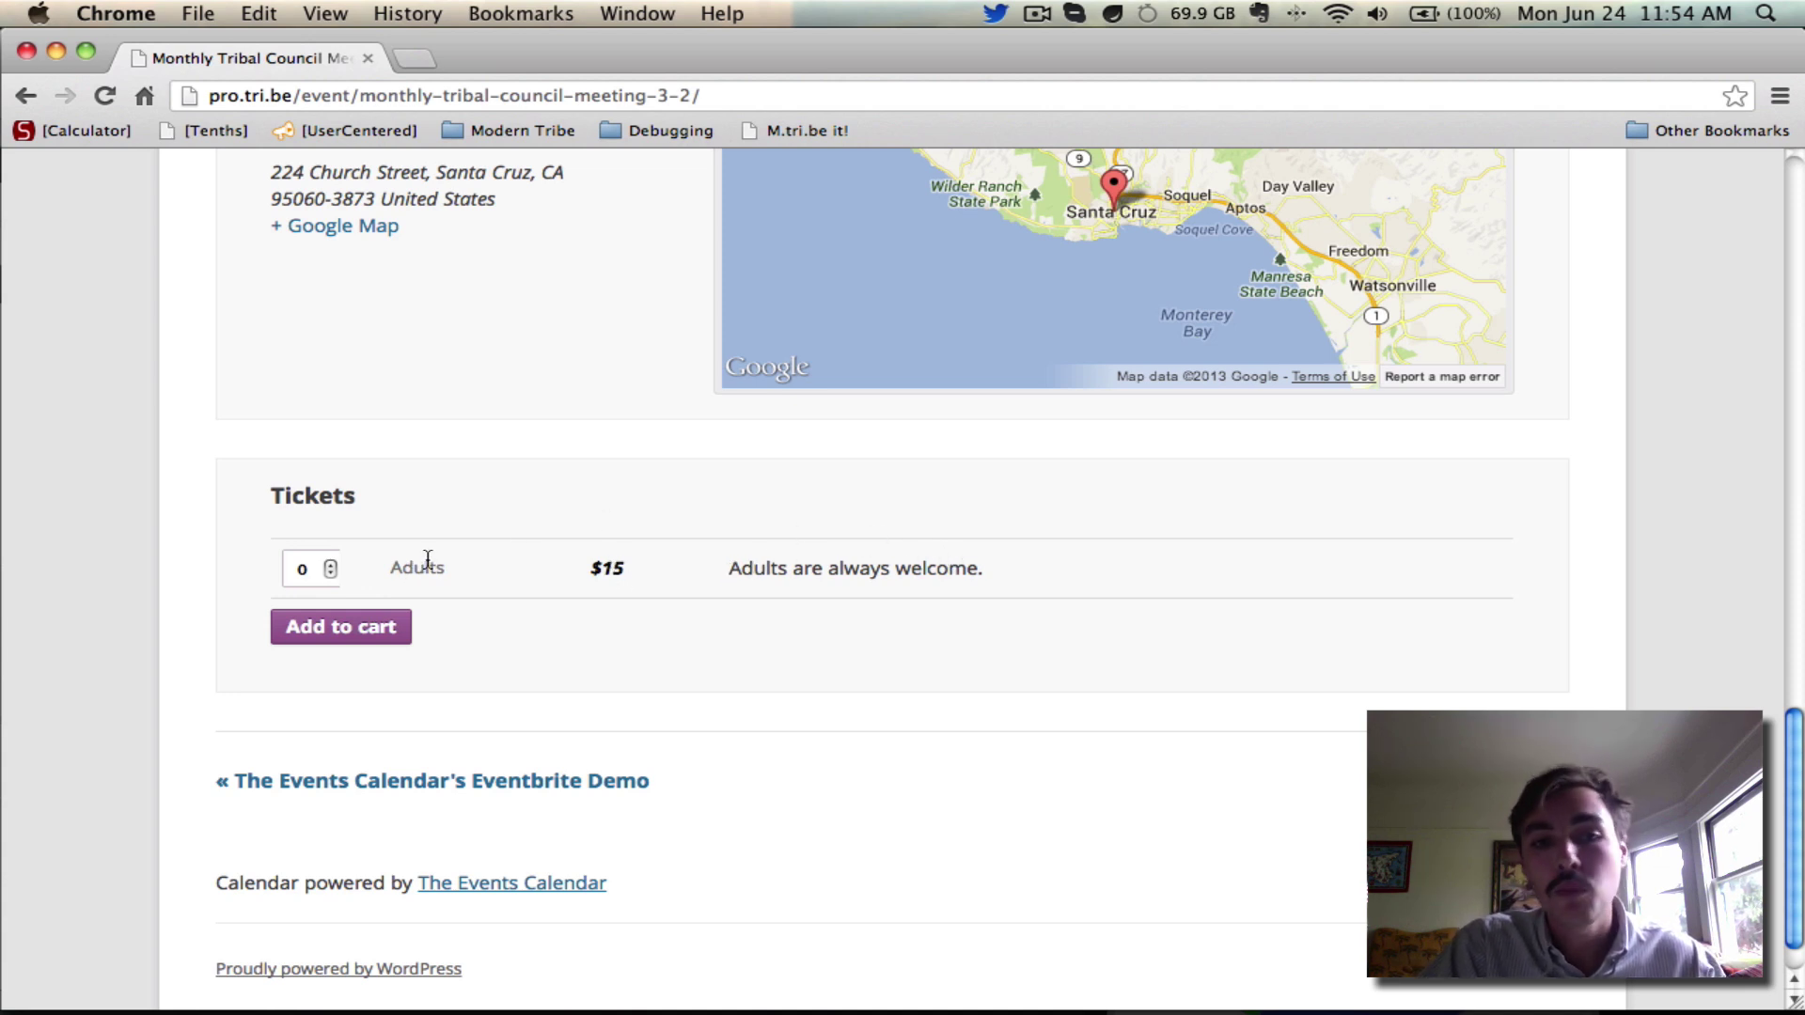
pyautogui.click(331, 564)
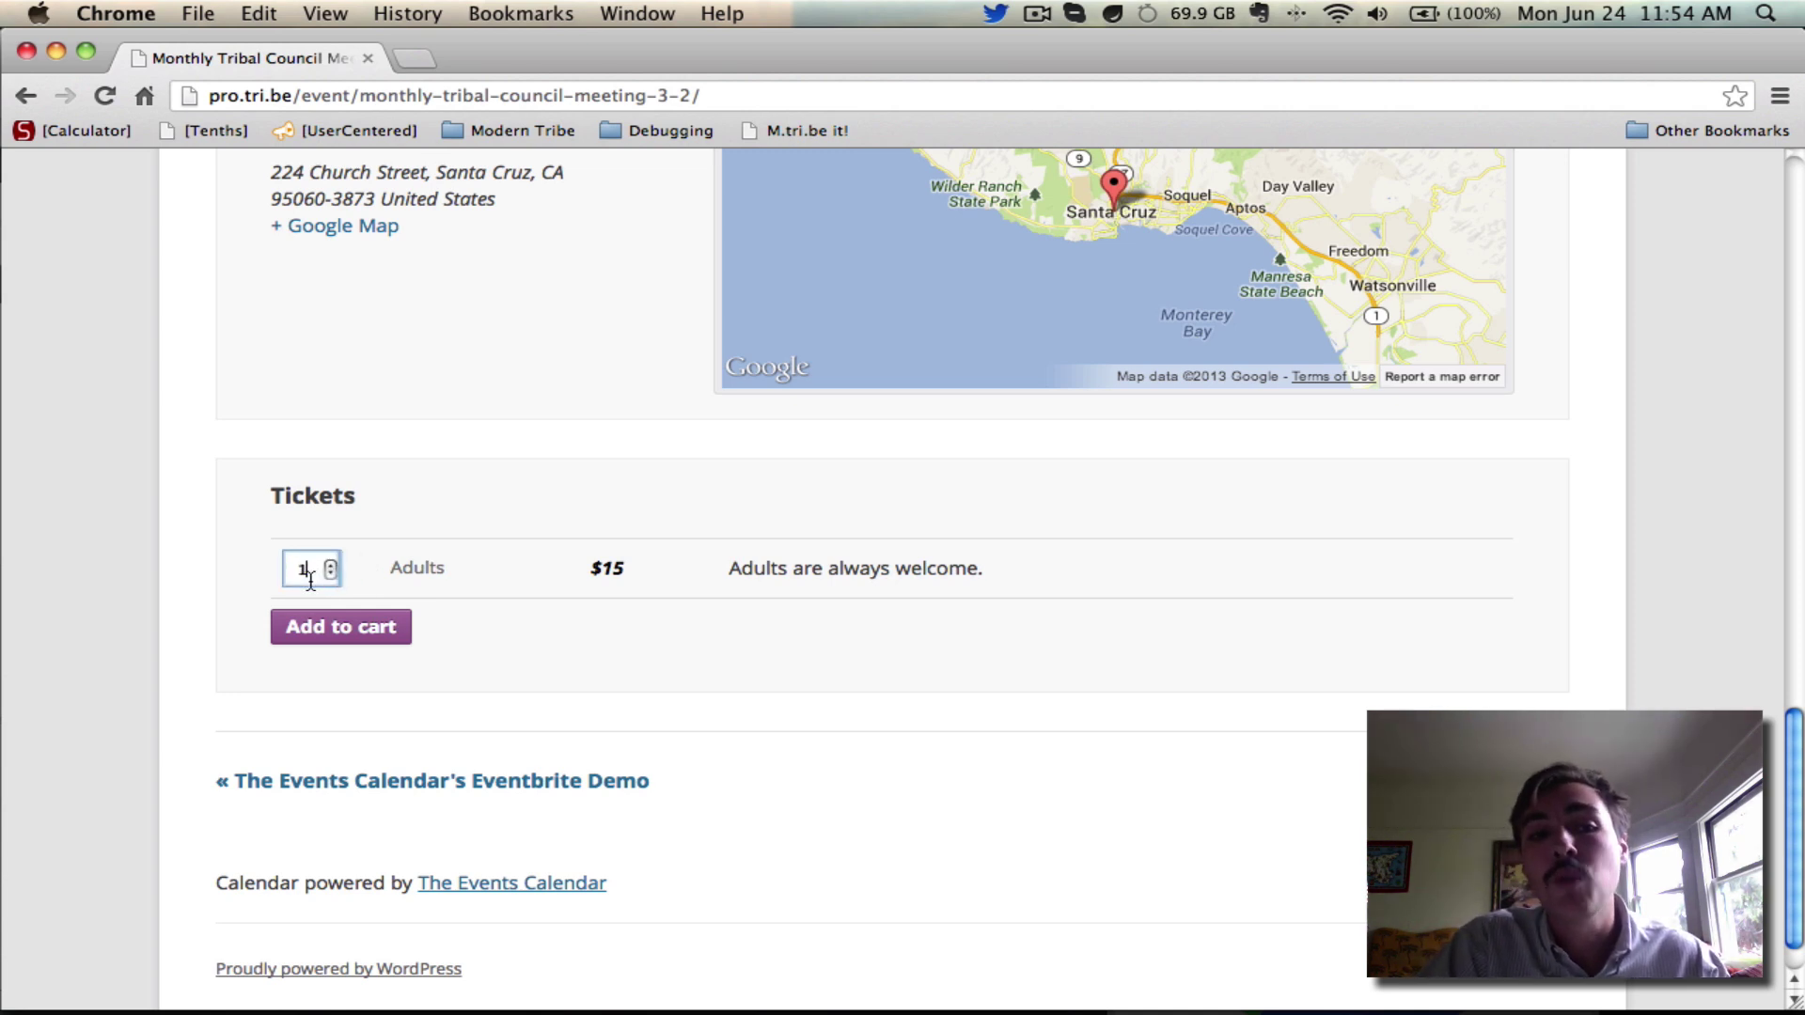
pyautogui.click(338, 628)
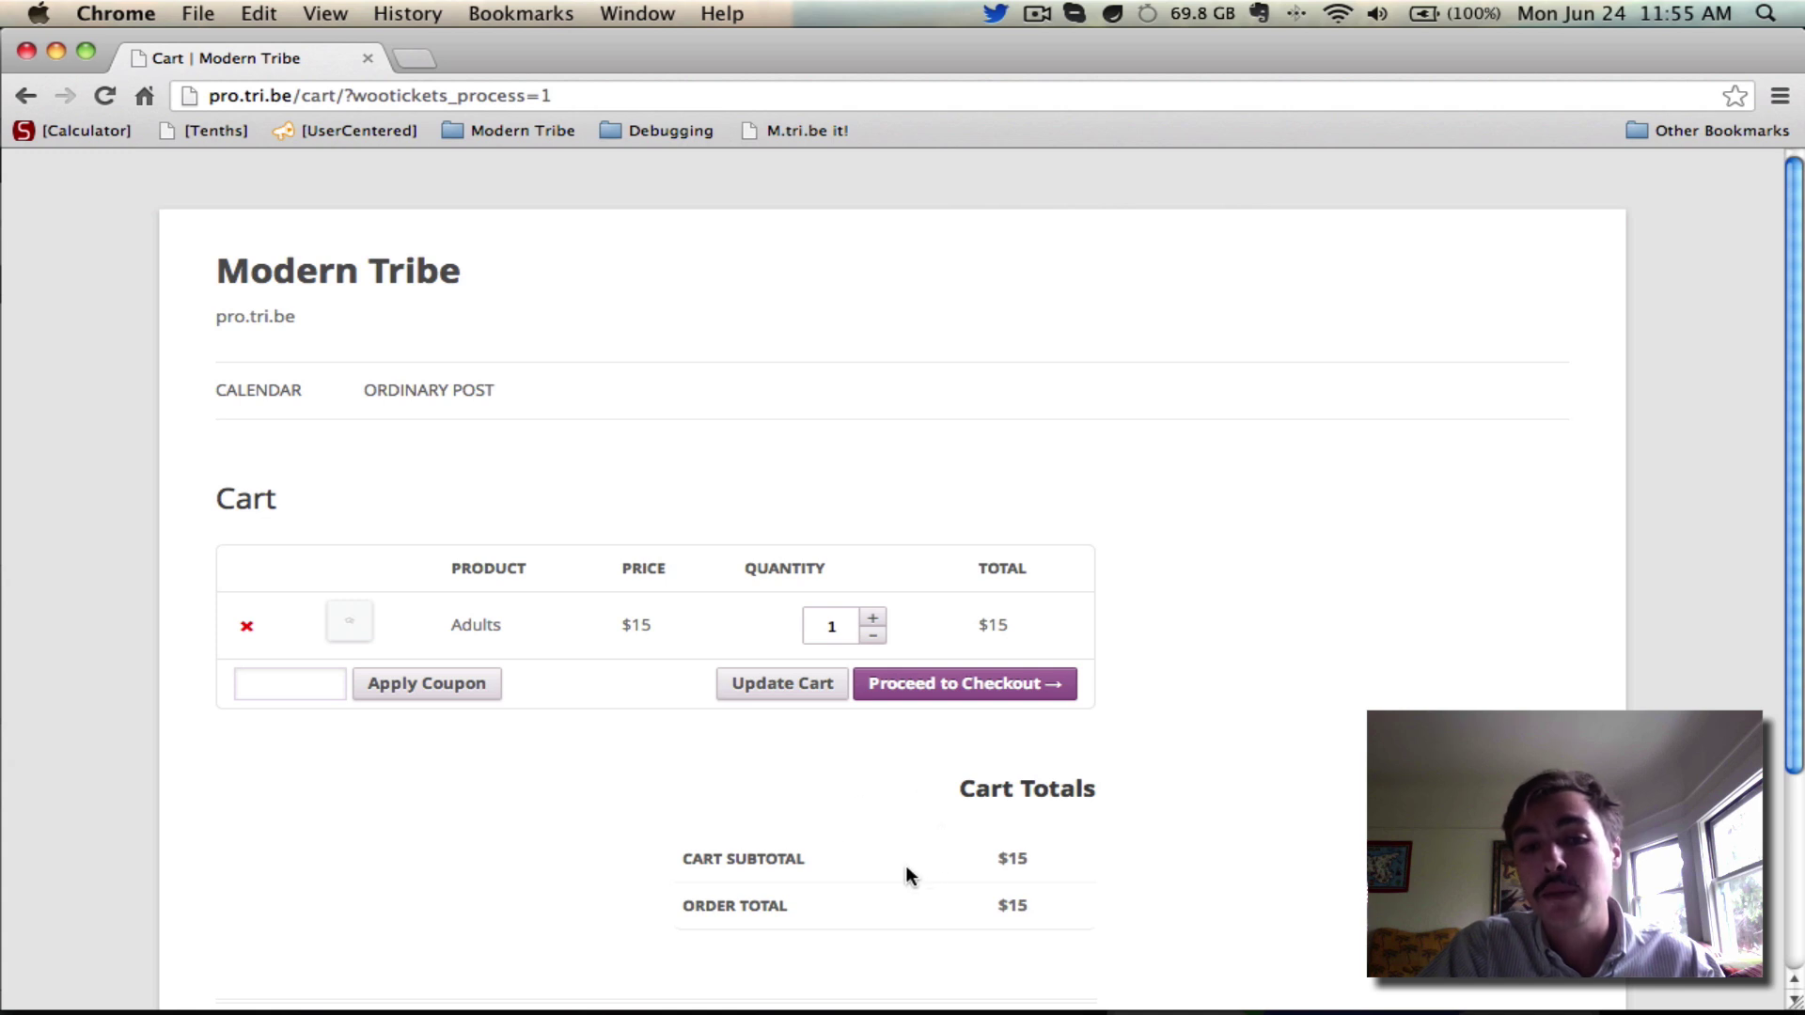
# Proceed from the cart holding one $15 Adults ticket to checkout
pyautogui.click(1004, 688)
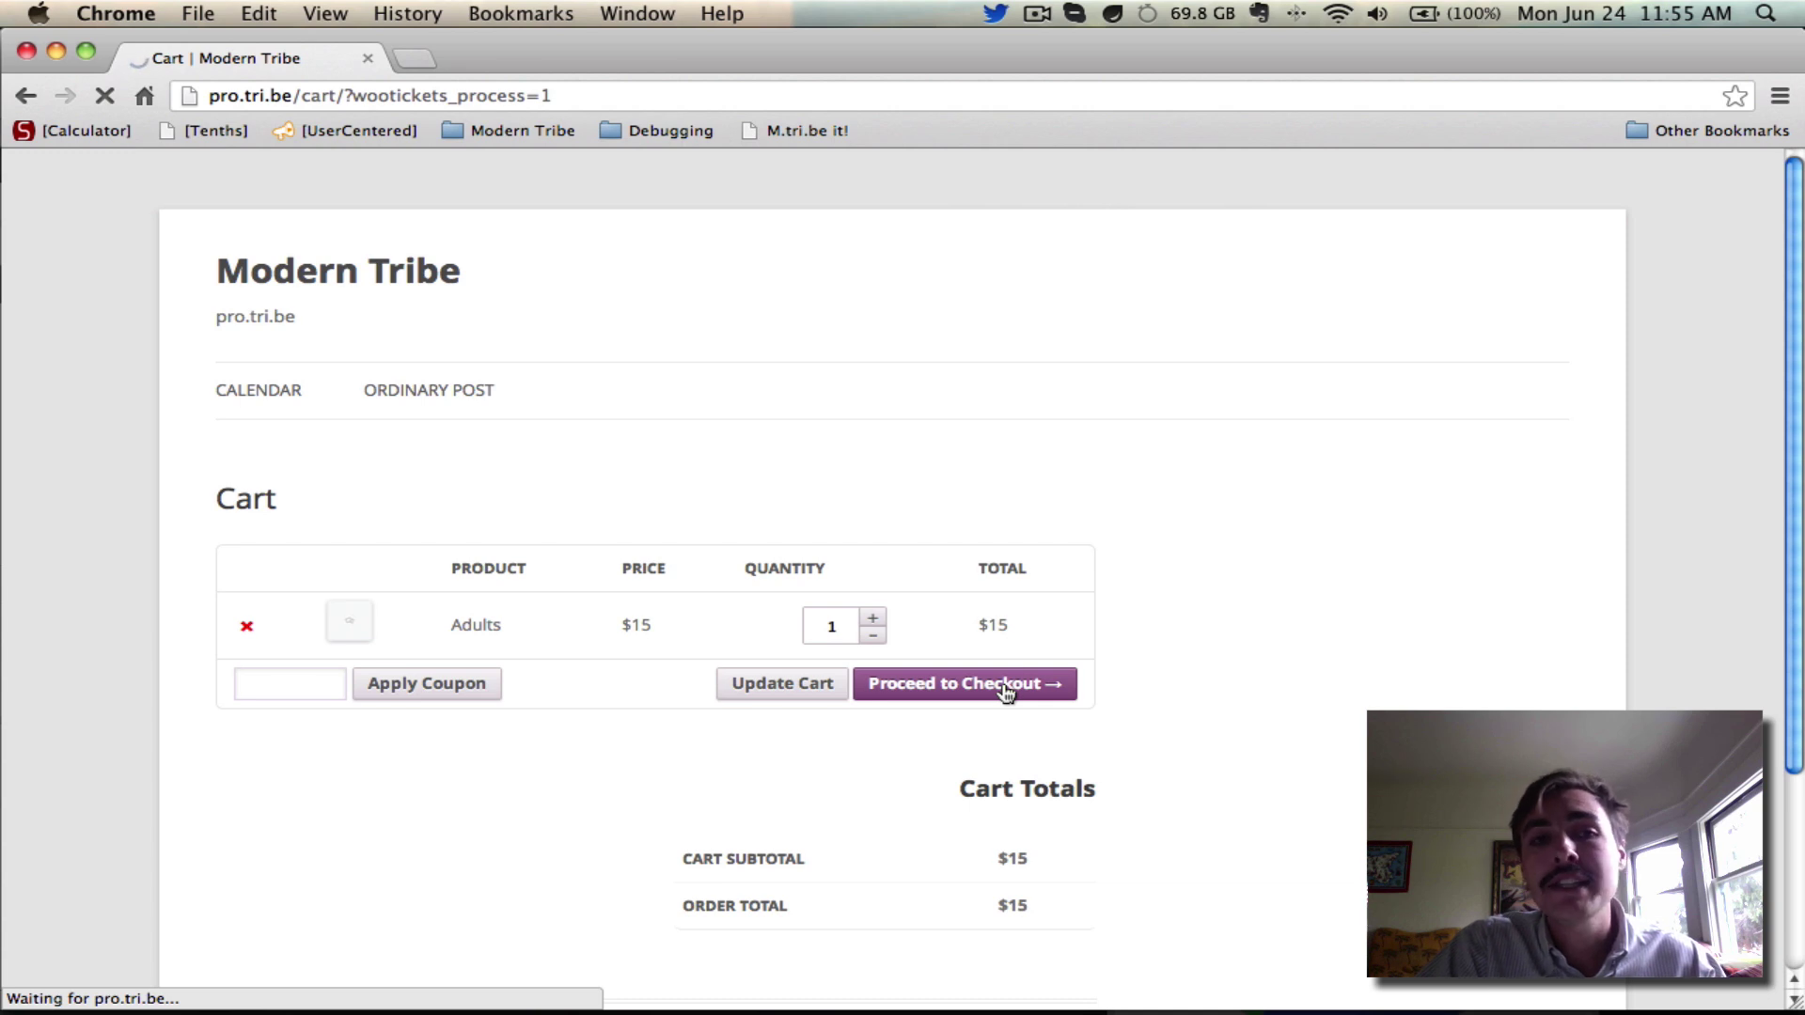
# Scroll down the Checkout page toward the blank Billing Address form
pyautogui.scroll(-2, 952, 315)
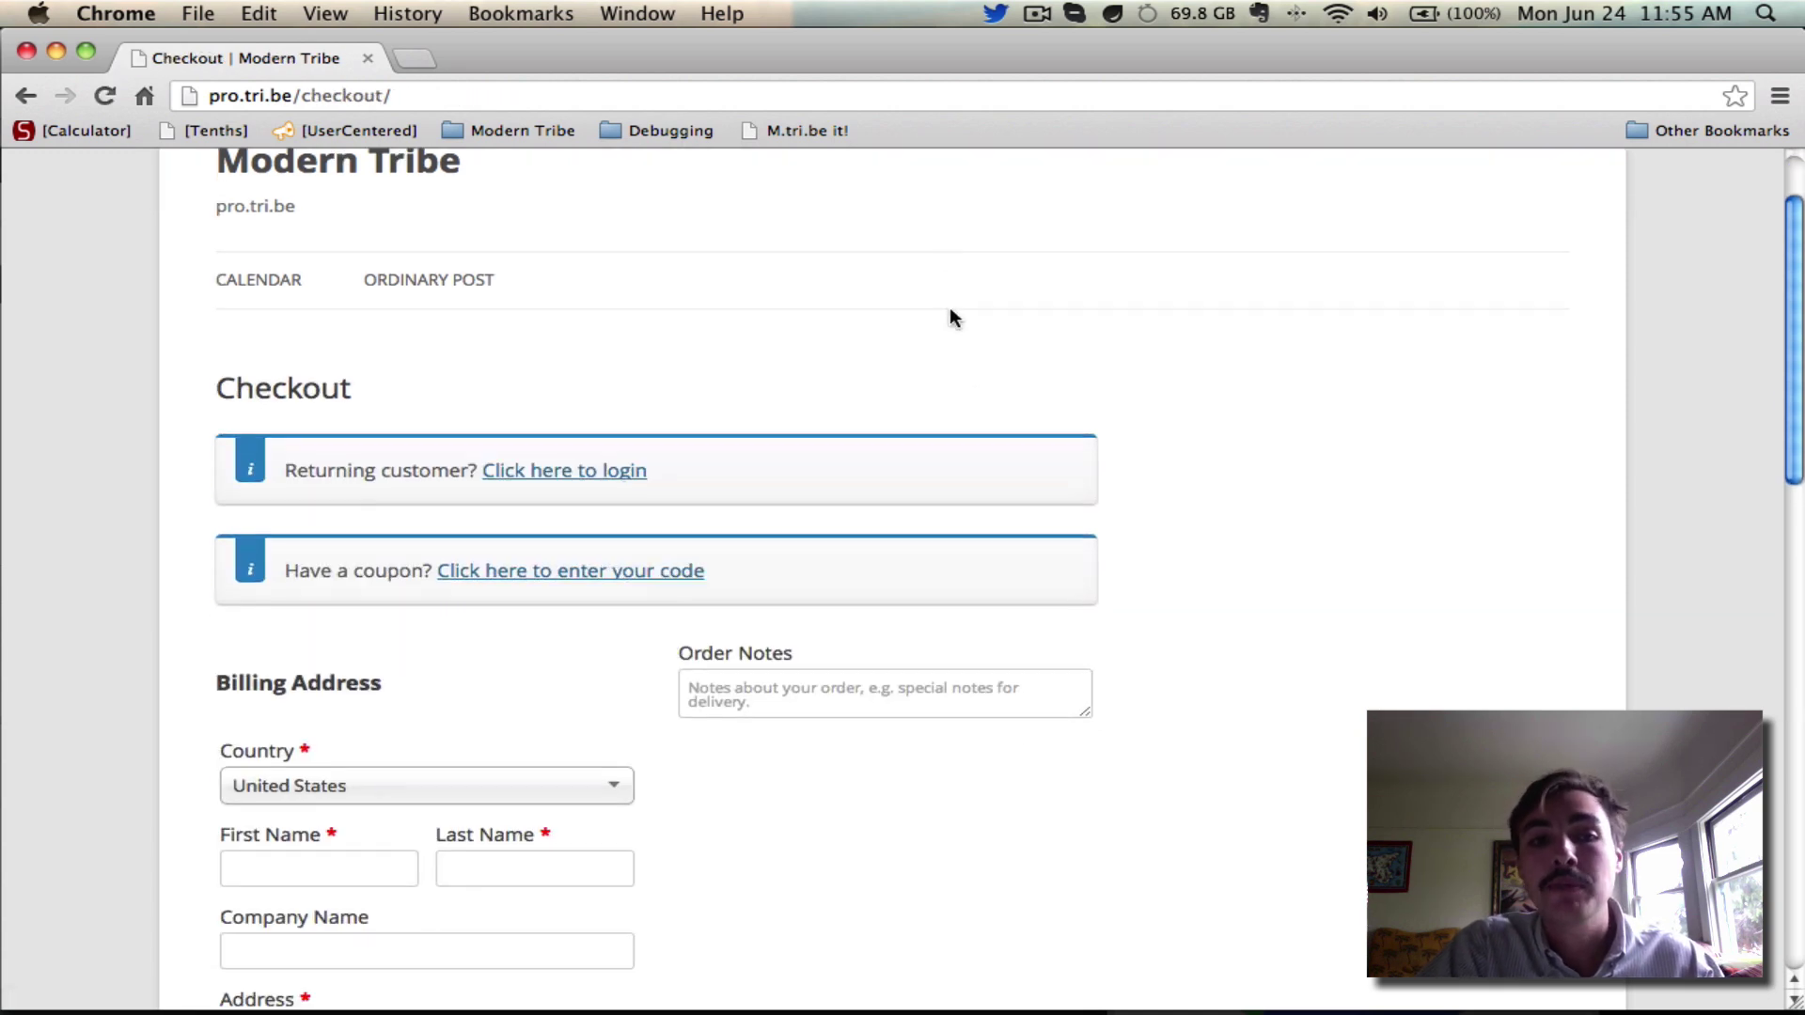
pyautogui.scroll(-1, 951, 316)
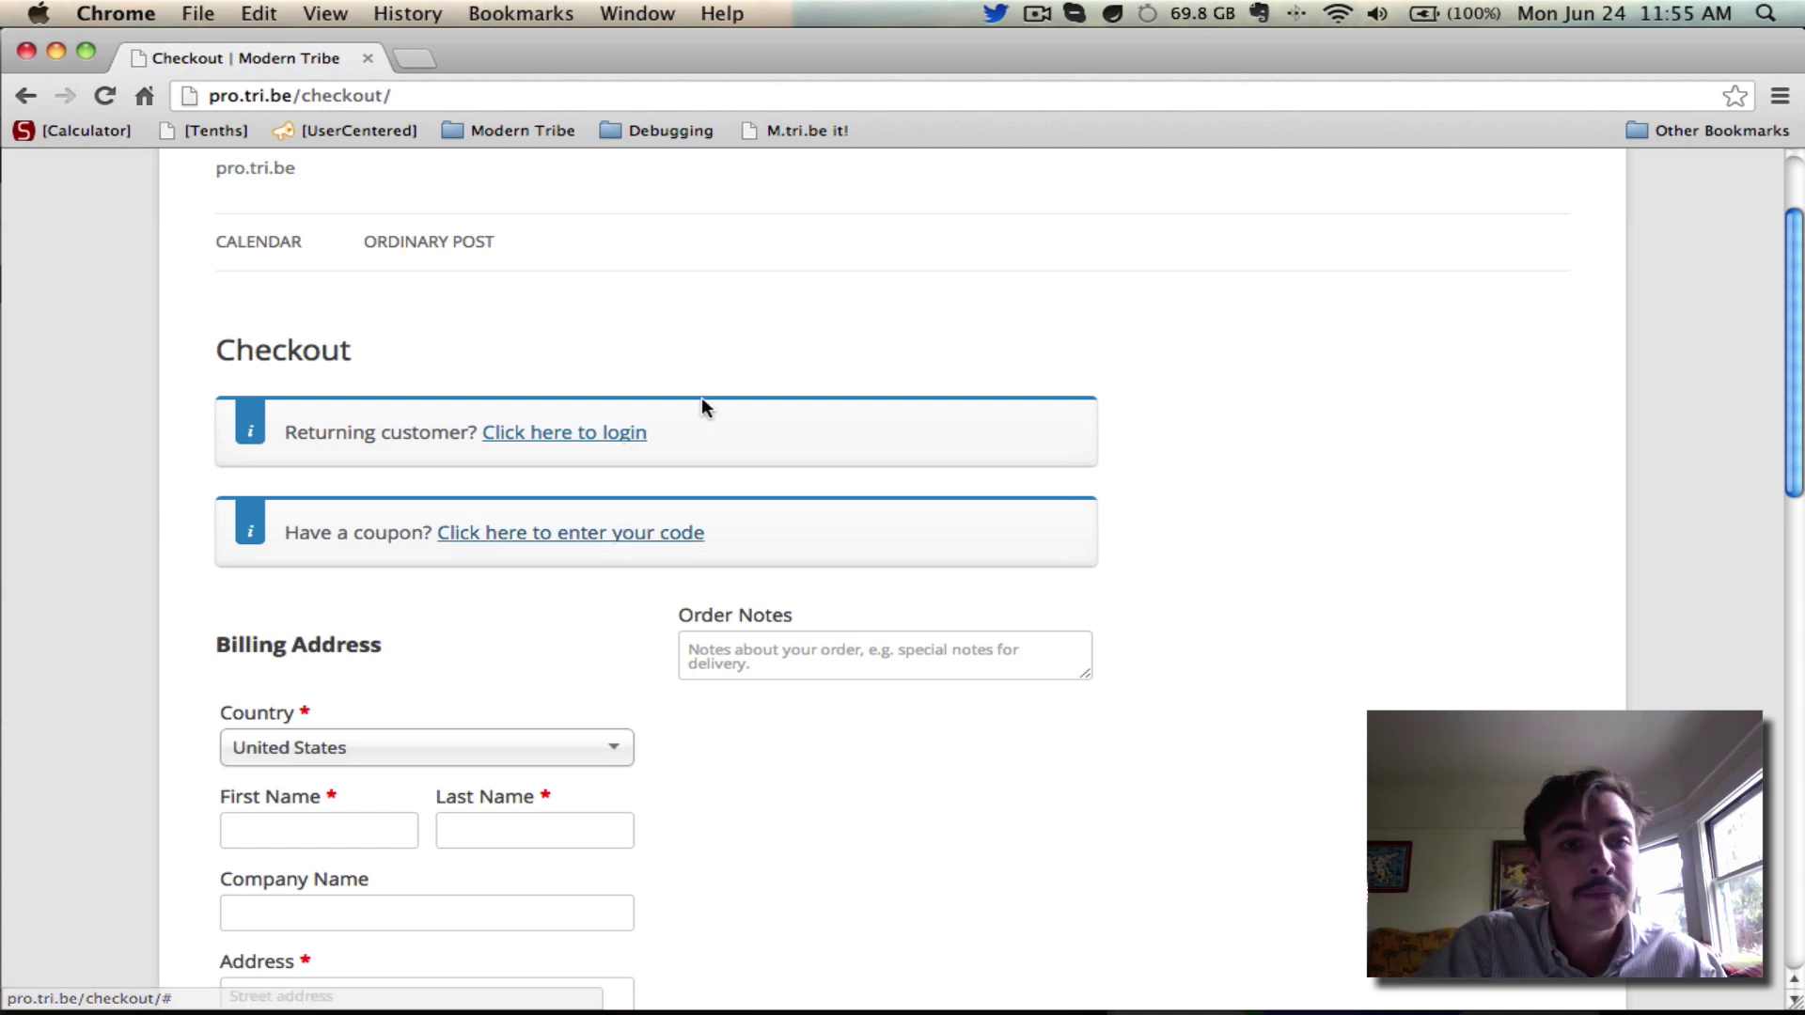
# Enter the guest's first and last name, company Modern Tribe, street address and city
pyautogui.scroll(-5, 701, 400)
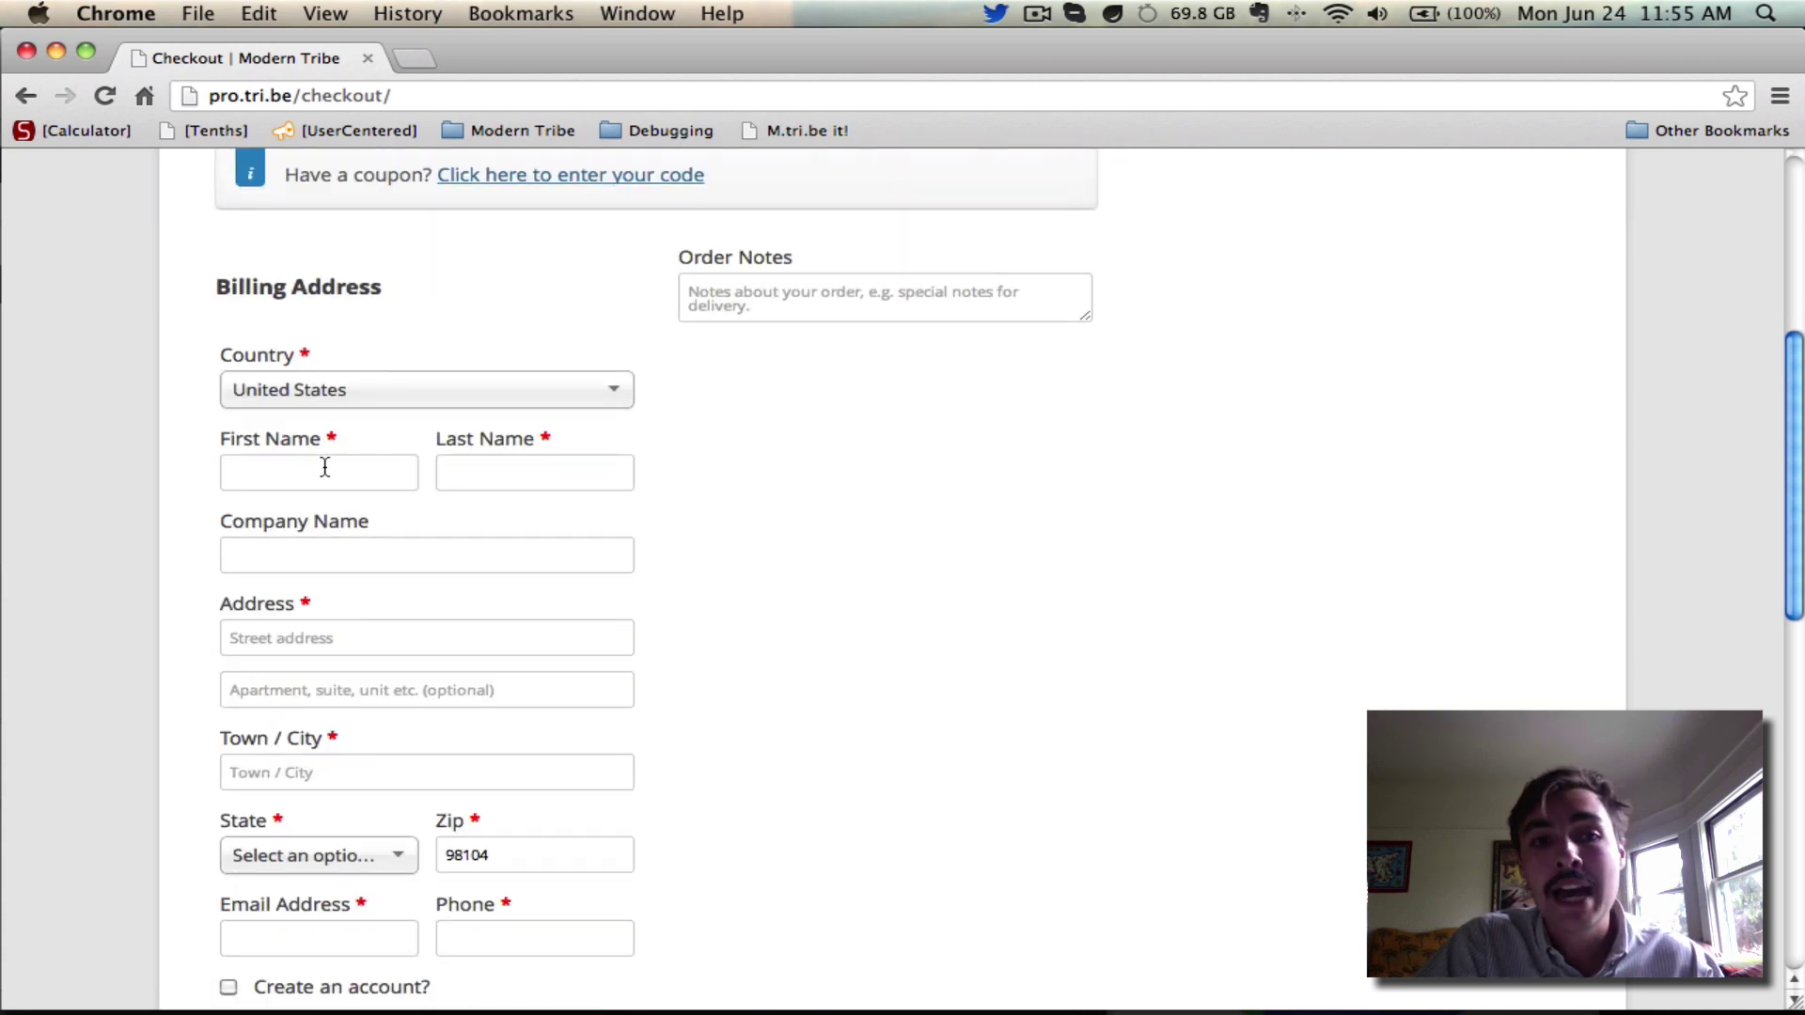
pyautogui.click(323, 467)
pyautogui.press('Tab')
pyautogui.press('Tab')
pyautogui.write('Modern Tribe')
pyautogui.press('Tab')
pyautogui.press('Tab')
pyautogui.press('Tab')
pyautogui.write('Seattle')
# Select Washington as the state, then fill in the guest's e-mail address and phone number
pyautogui.press('Tab')
pyautogui.write('Was')
pyautogui.press('Return')
pyautogui.press('Tab')
pyautogui.press('Tab')
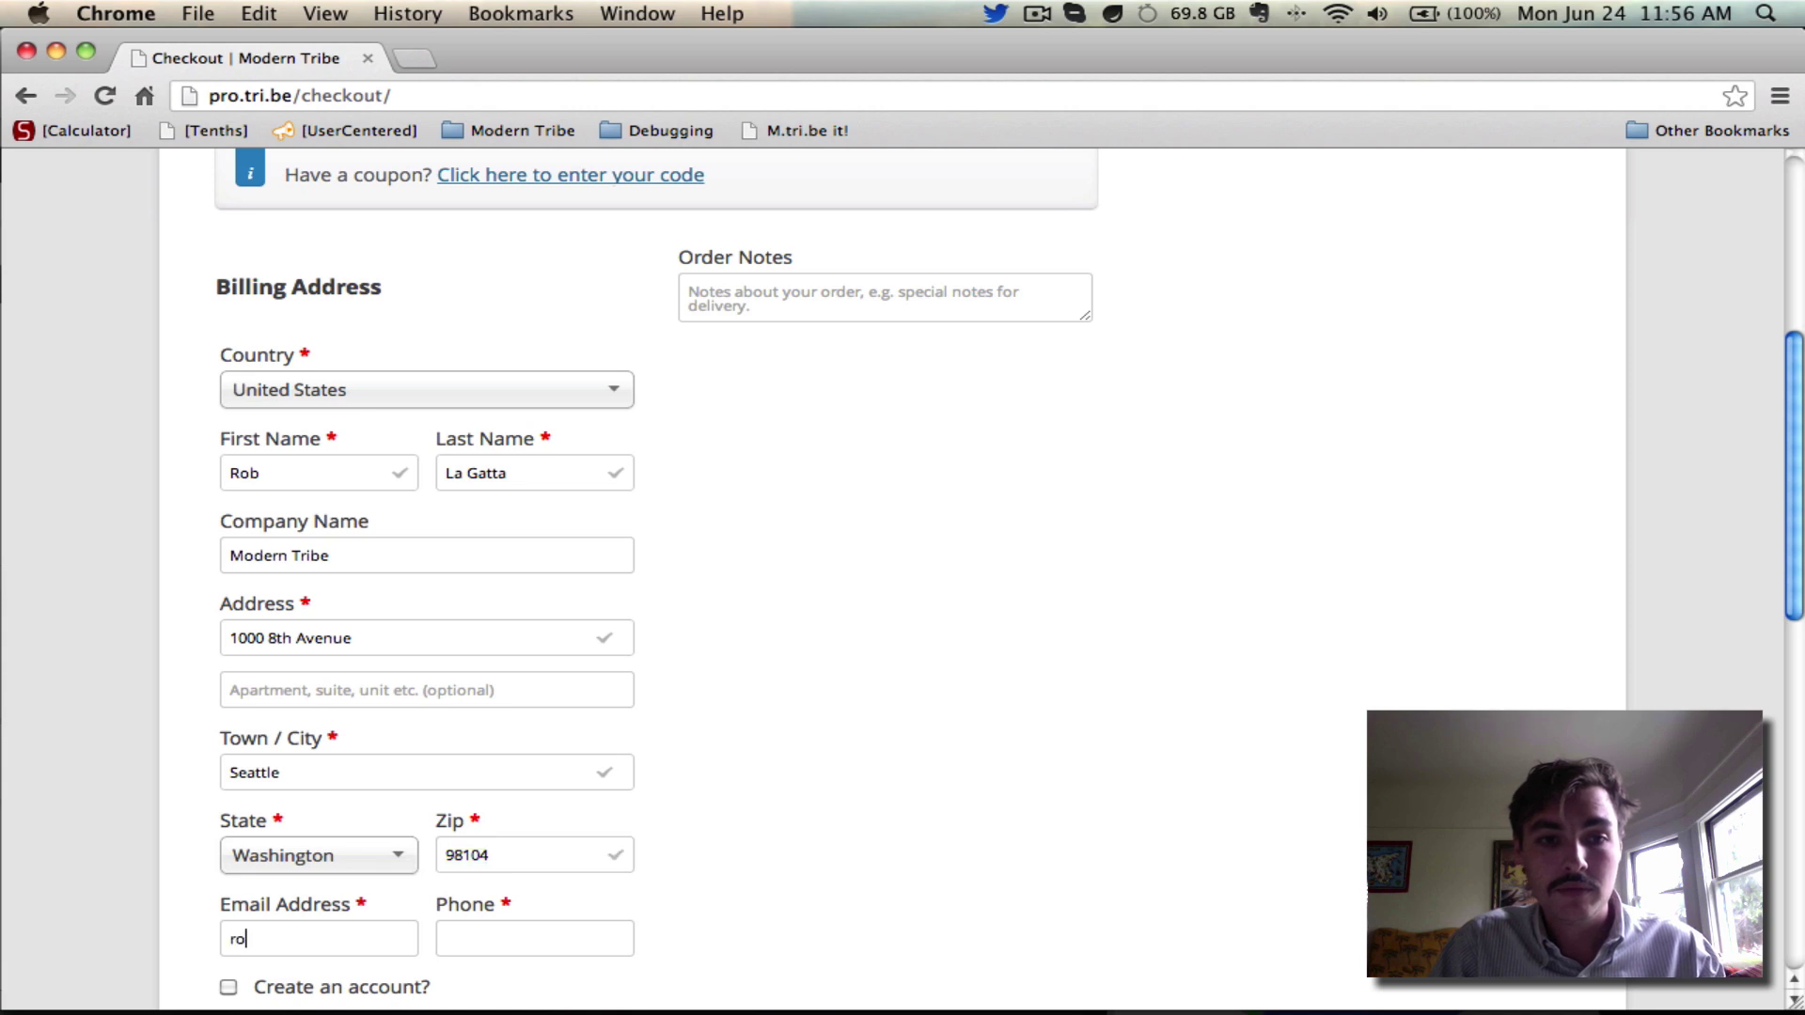
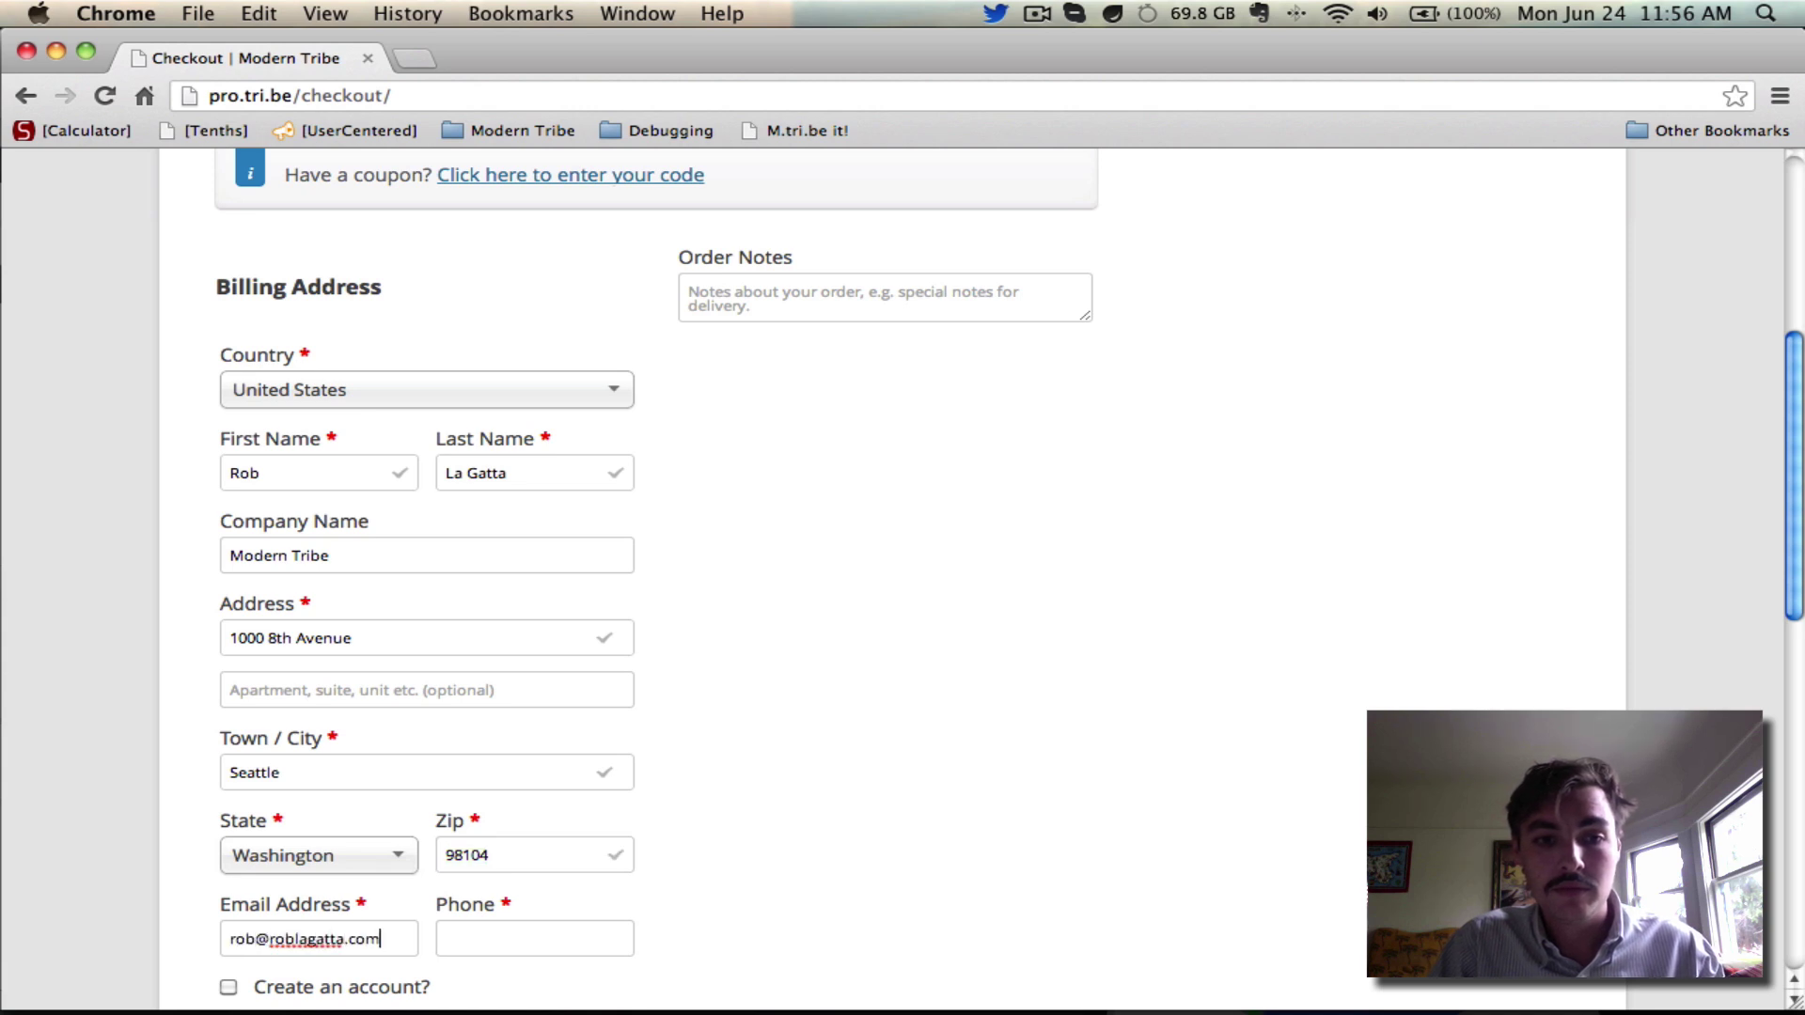
pyautogui.press('Tab')
pyautogui.write('111-222-3333')
pyautogui.click(1475, 471)
pyautogui.scroll(-3, 1476, 470)
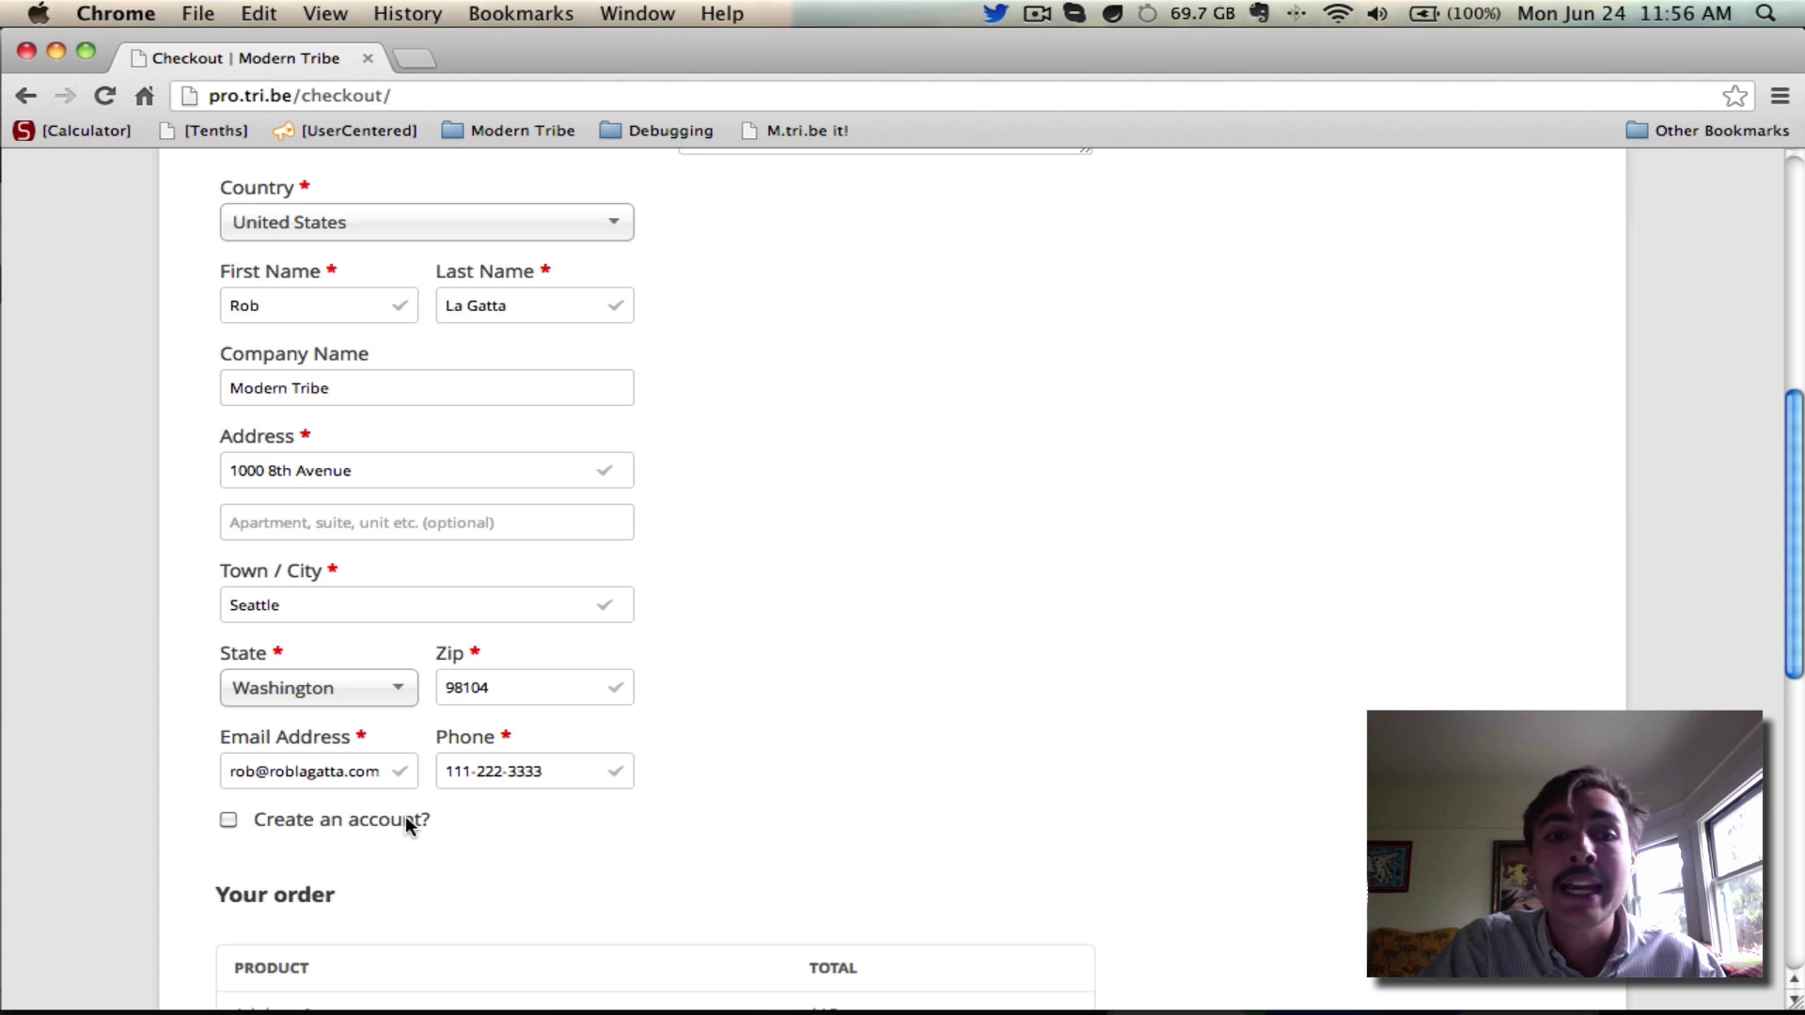
pyautogui.scroll(7, 677, 588)
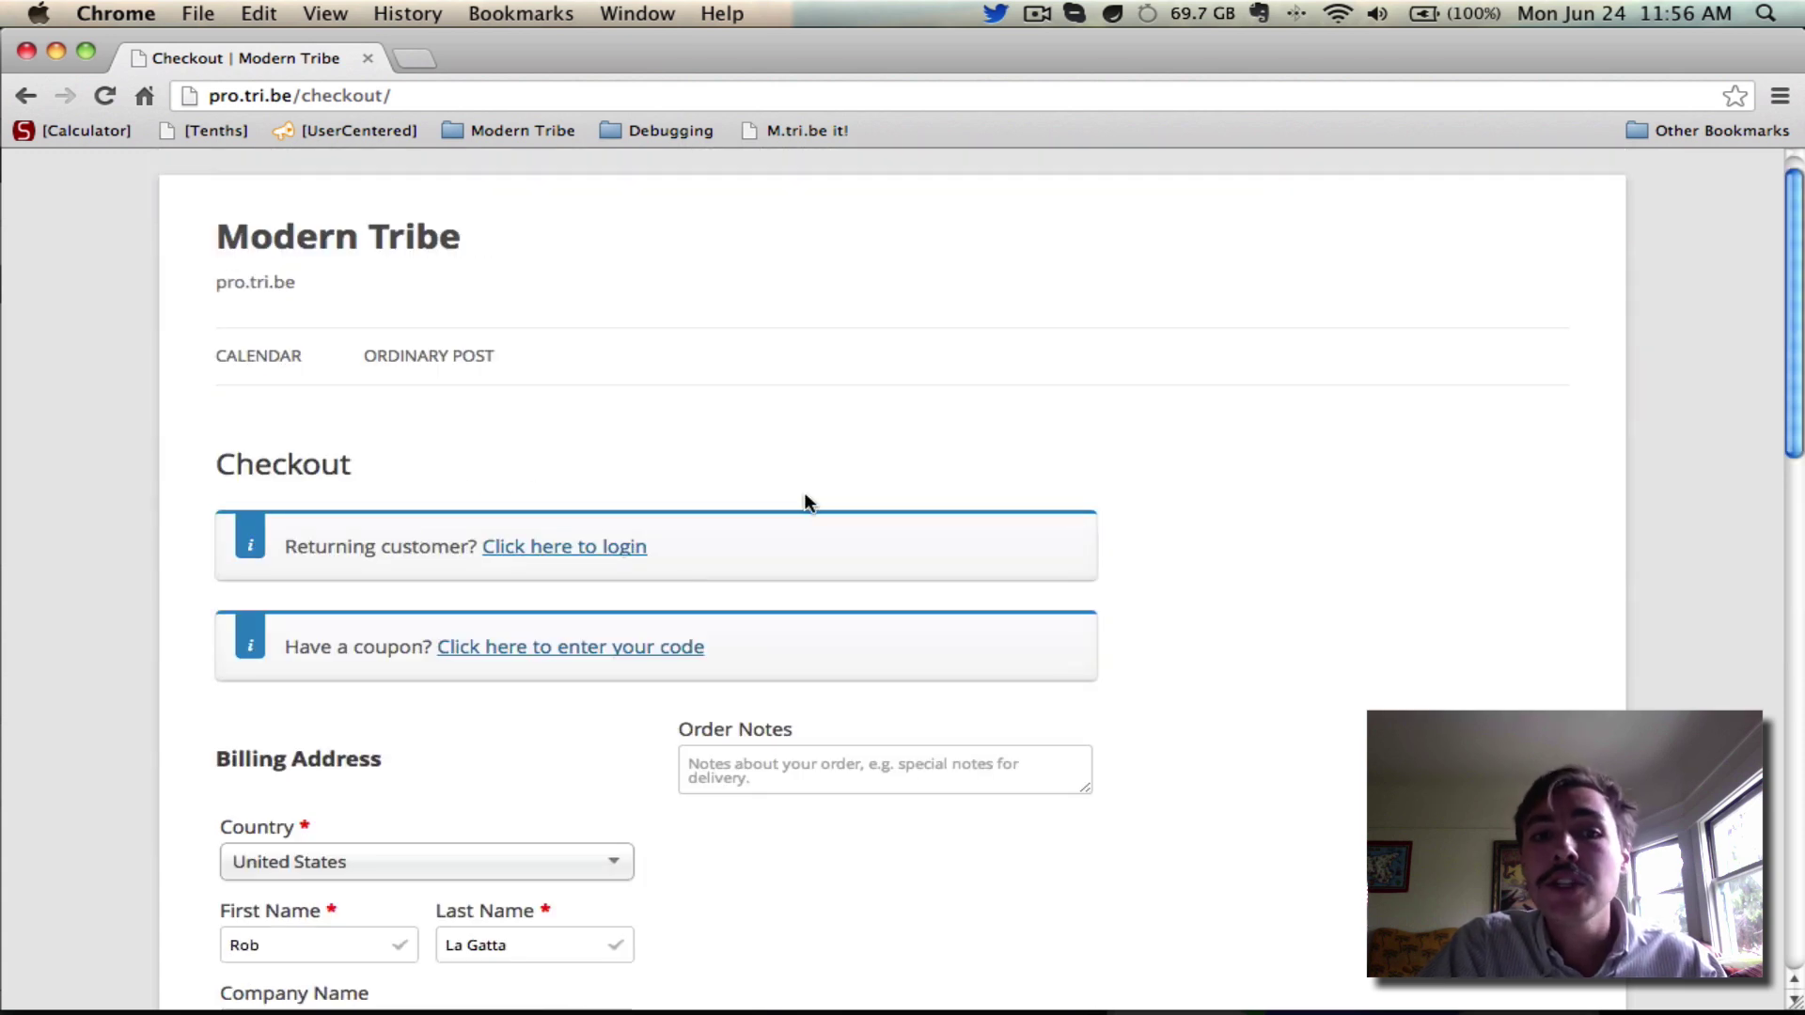
pyautogui.scroll(-7, 1112, 434)
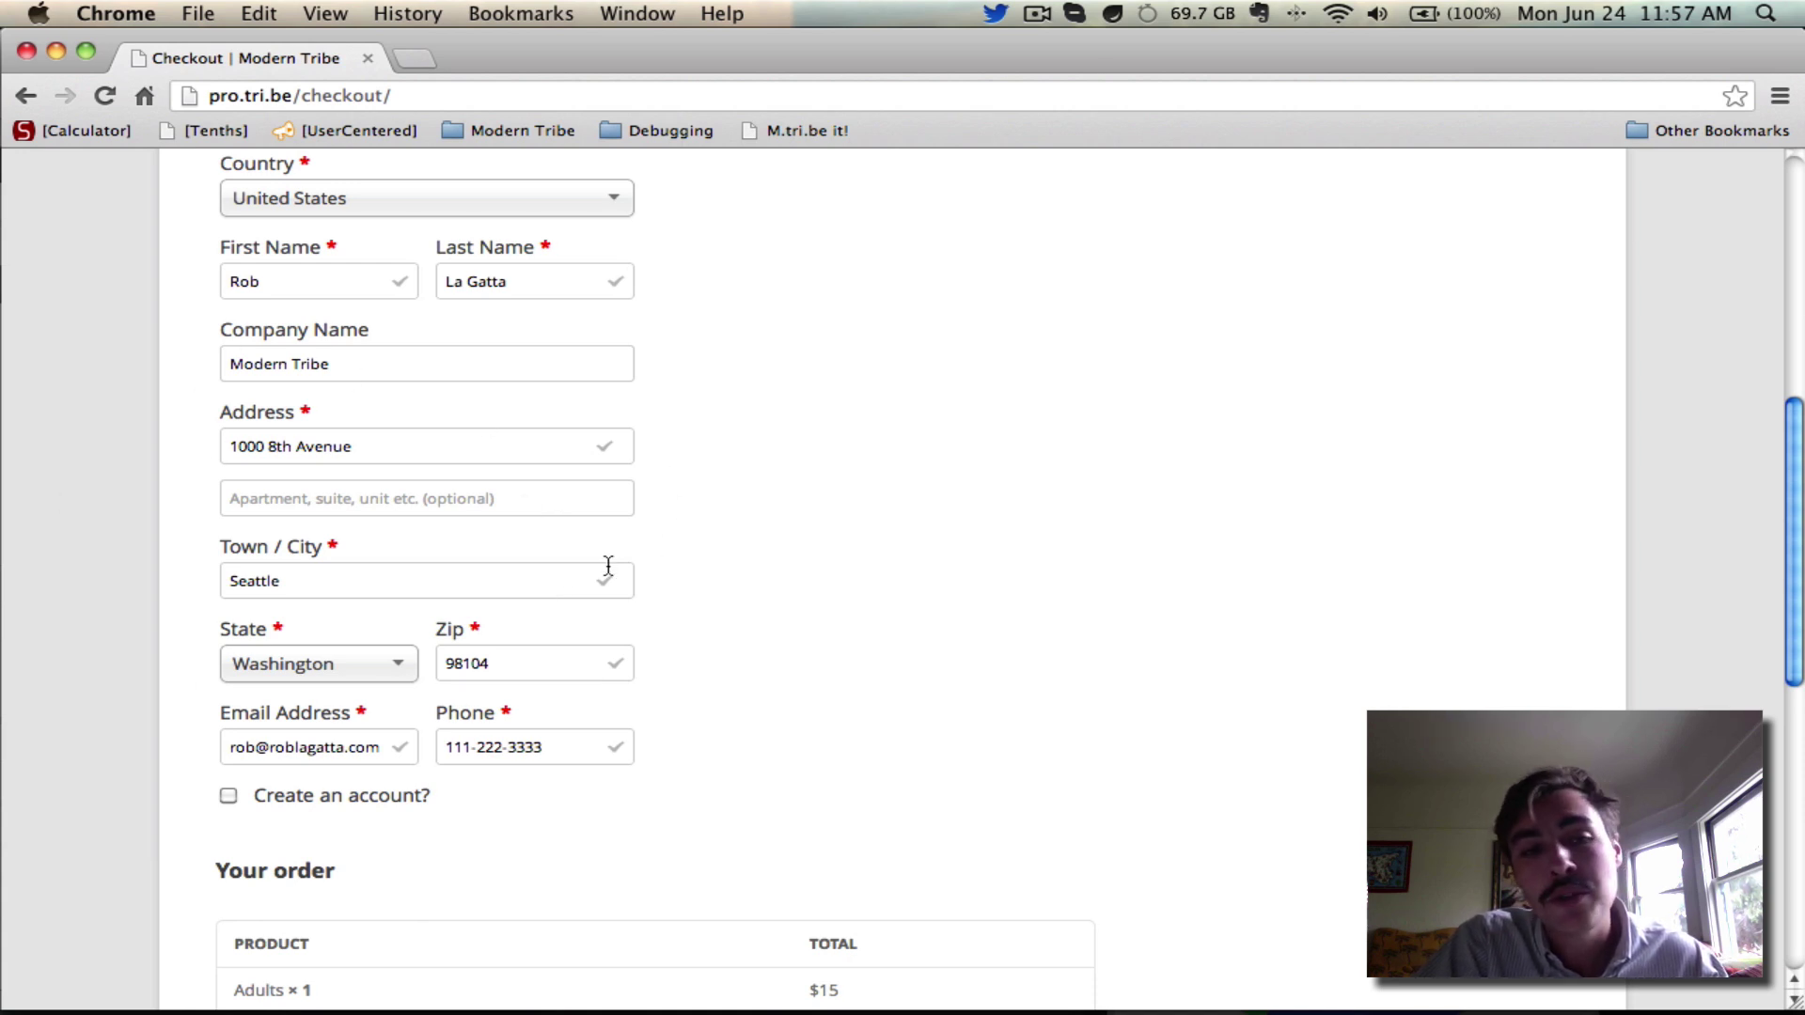
# Place the $15 order with Cheque Payment selected
pyautogui.scroll(-6, 975, 420)
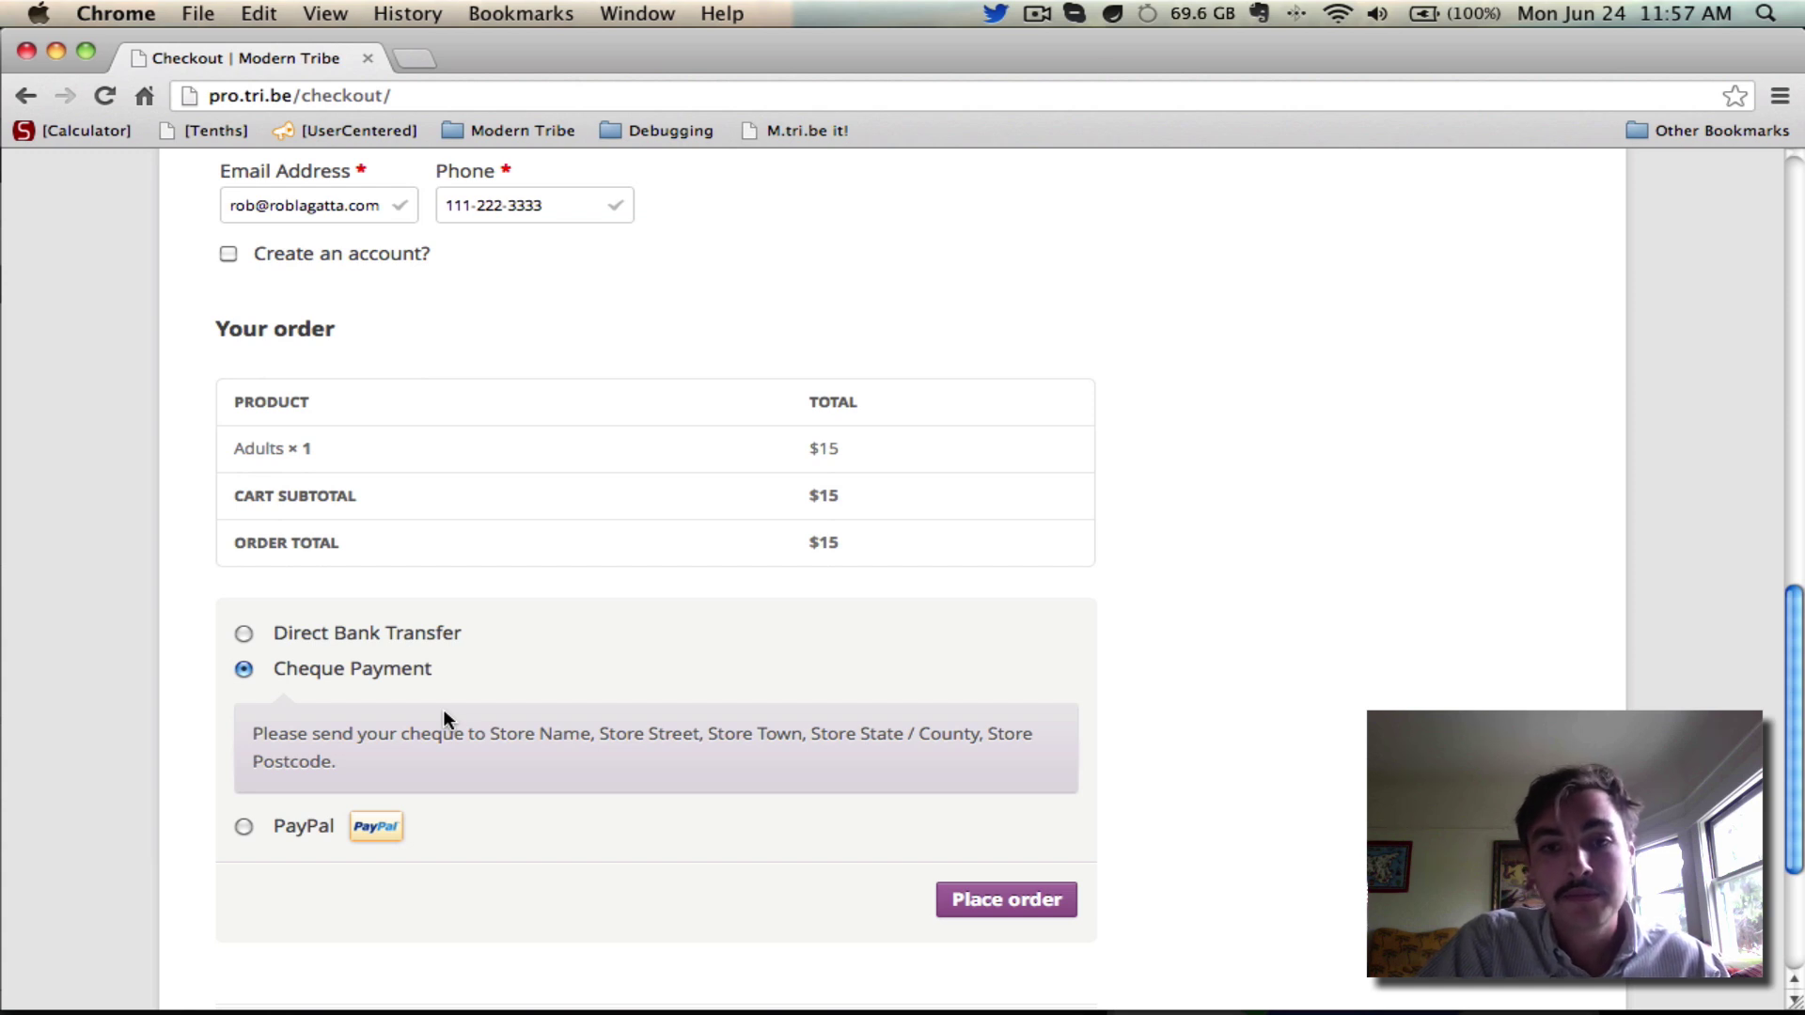
pyautogui.click(1004, 898)
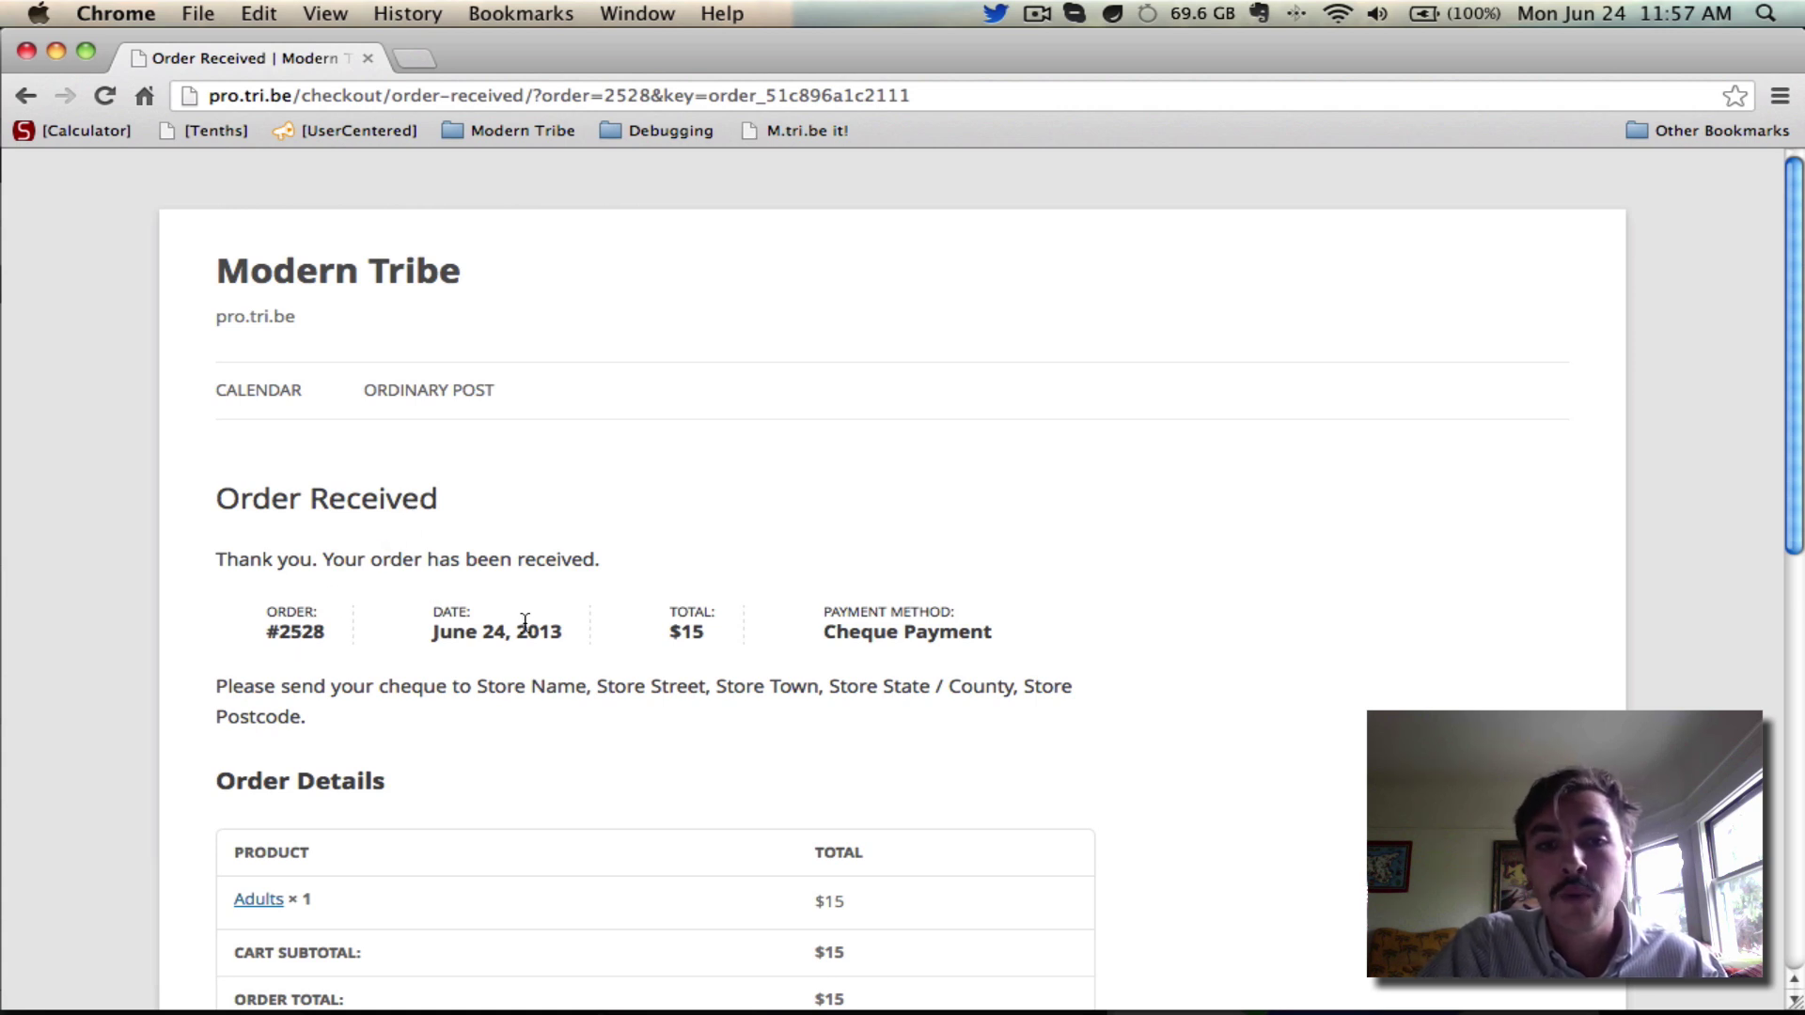
# Scroll through the Order Received page to check the order, customer details and billing address
pyautogui.scroll(-1, 920, 489)
pyautogui.scroll(-3, 920, 489)
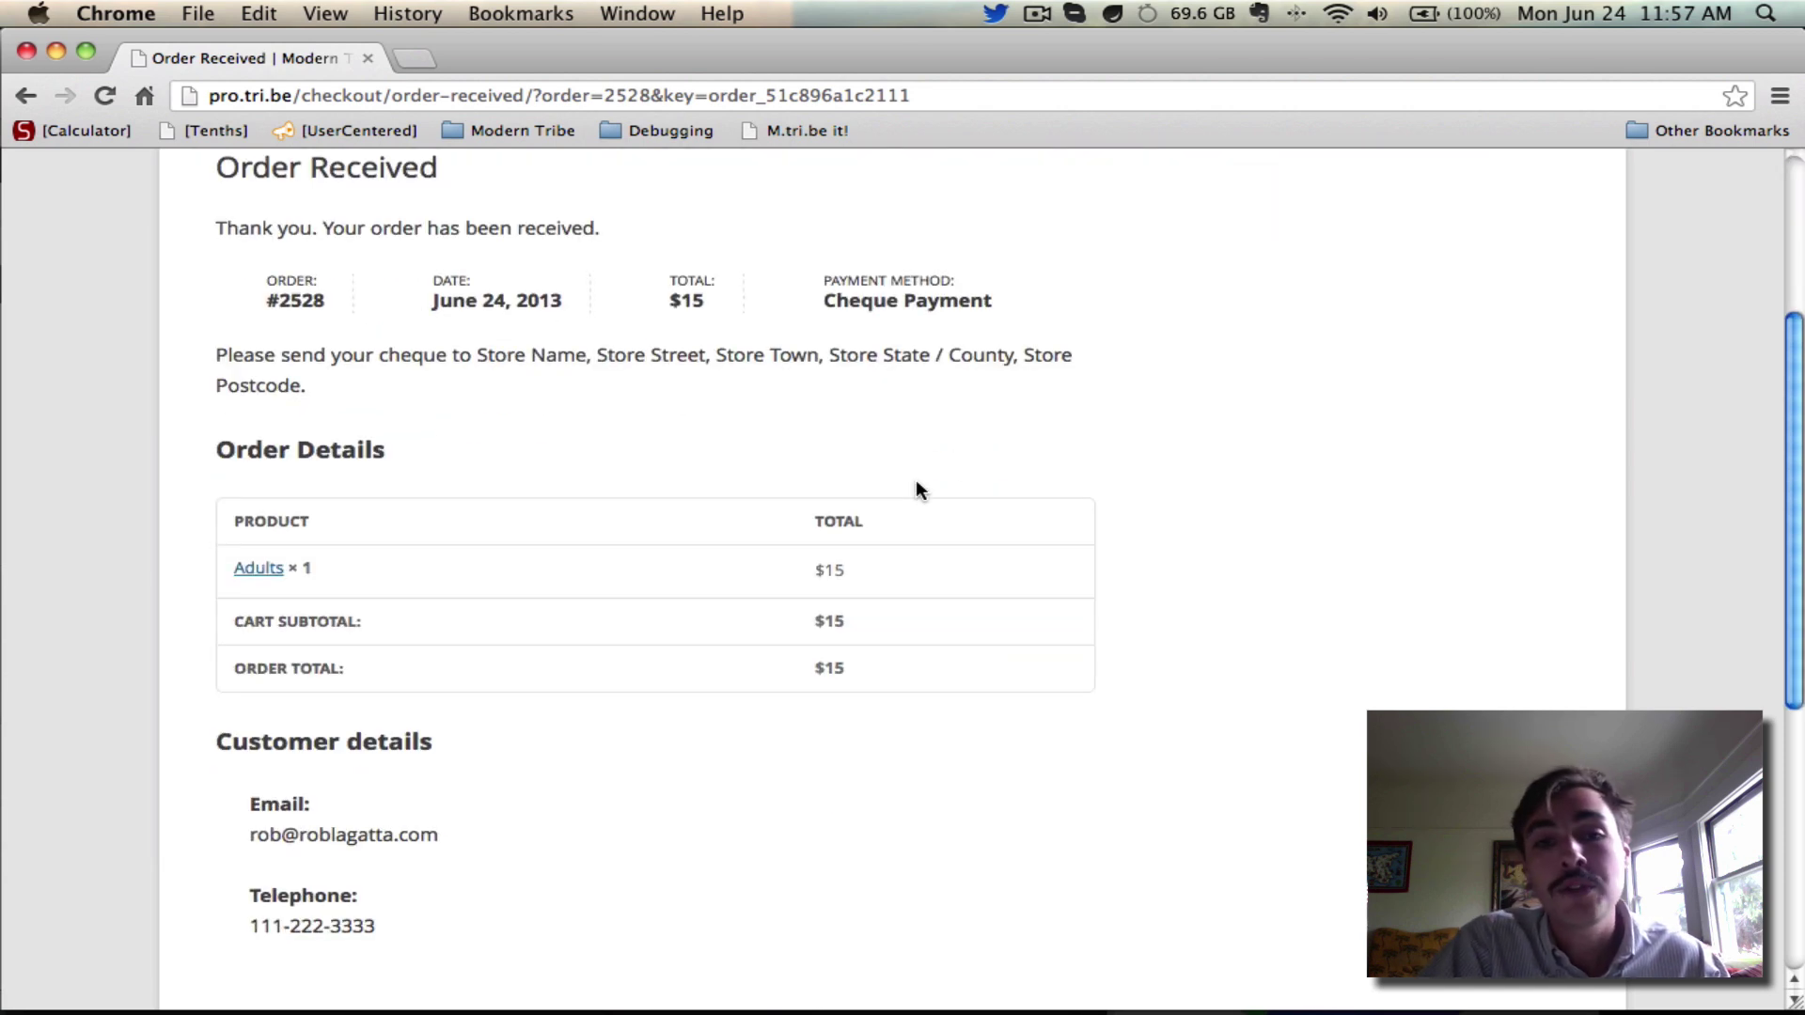
pyautogui.scroll(-5, 917, 481)
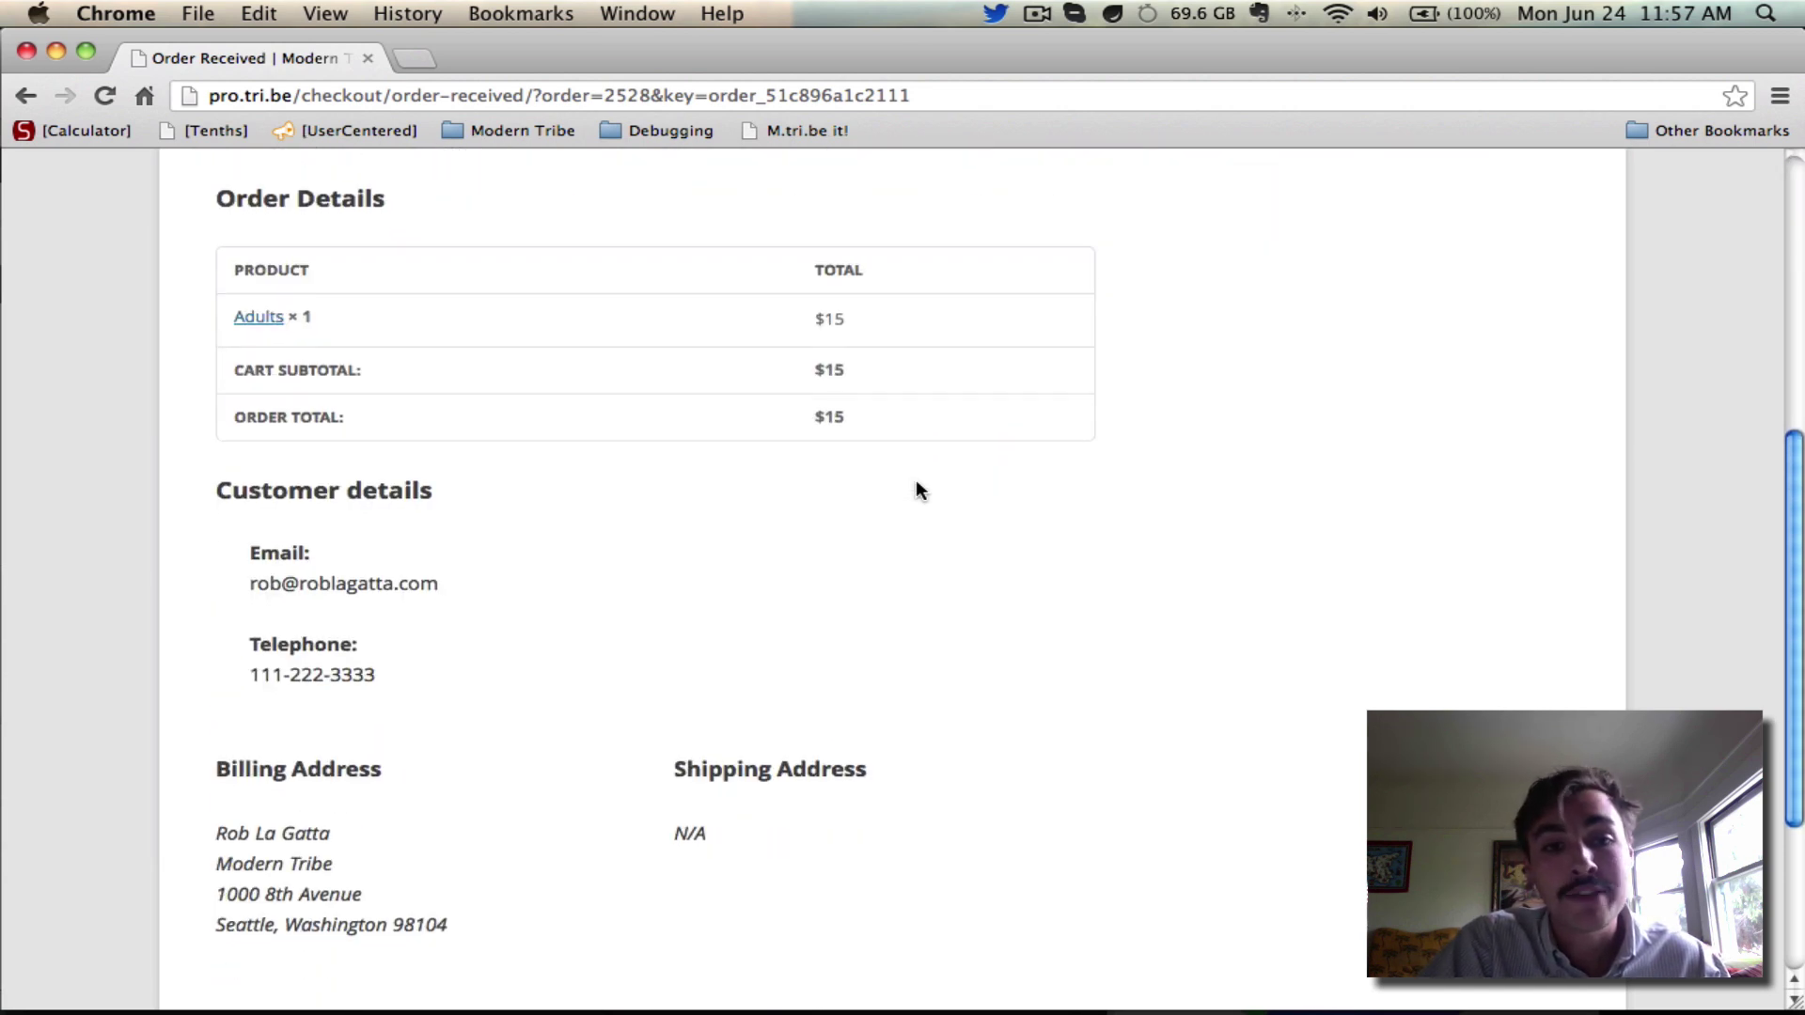
pyautogui.scroll(10, 919, 489)
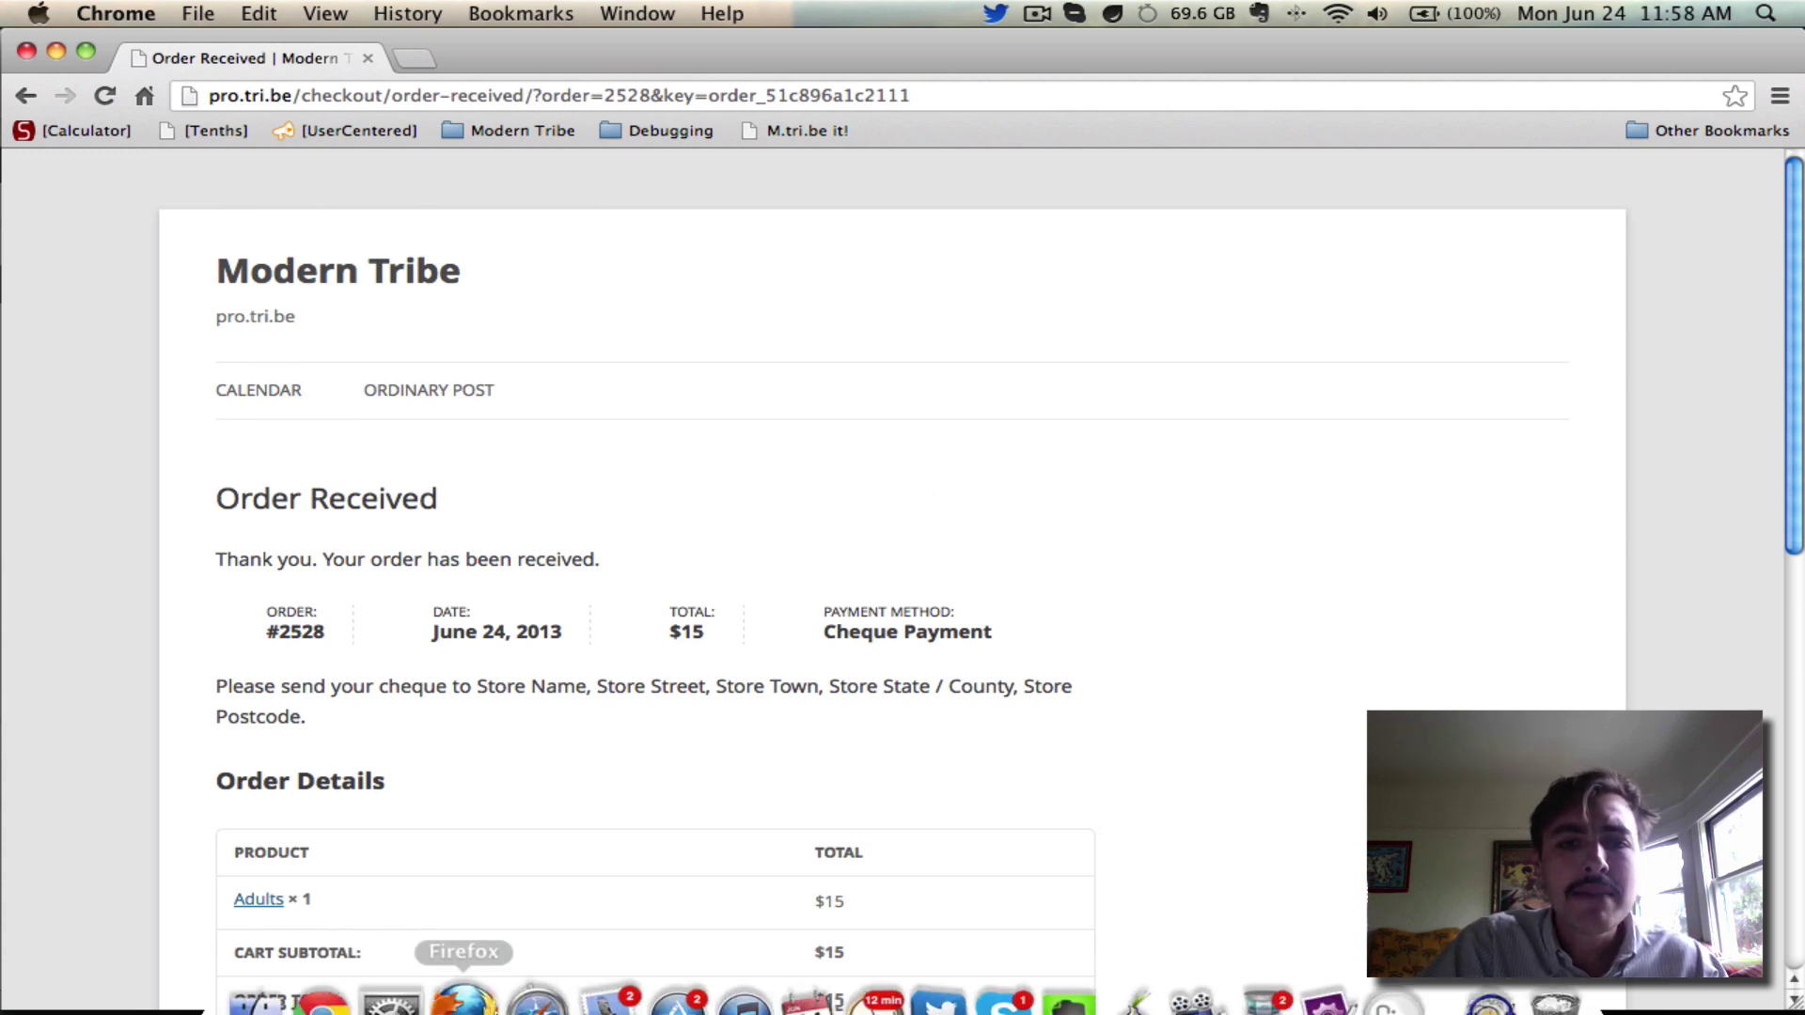
# Read the 11:57 order receipt email in Mail, close it, and switch back to Safari
pyautogui.click(605, 971)
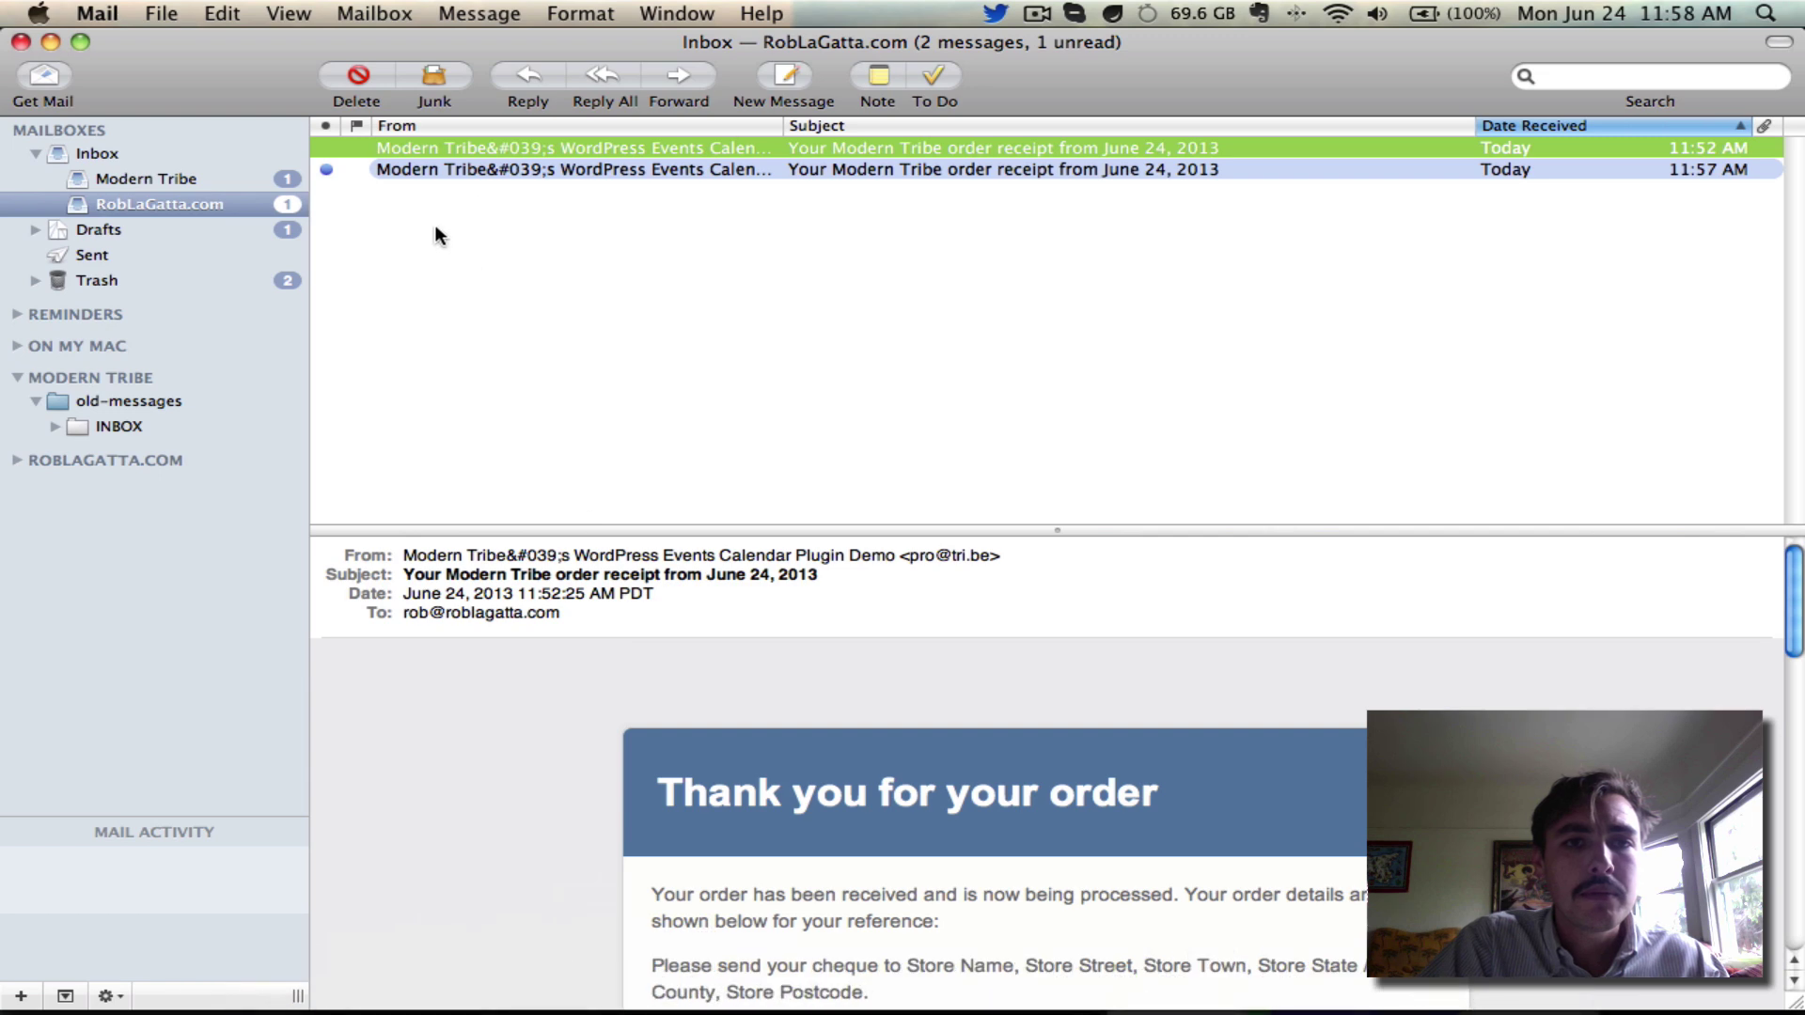
pyautogui.doubleClick(492, 169)
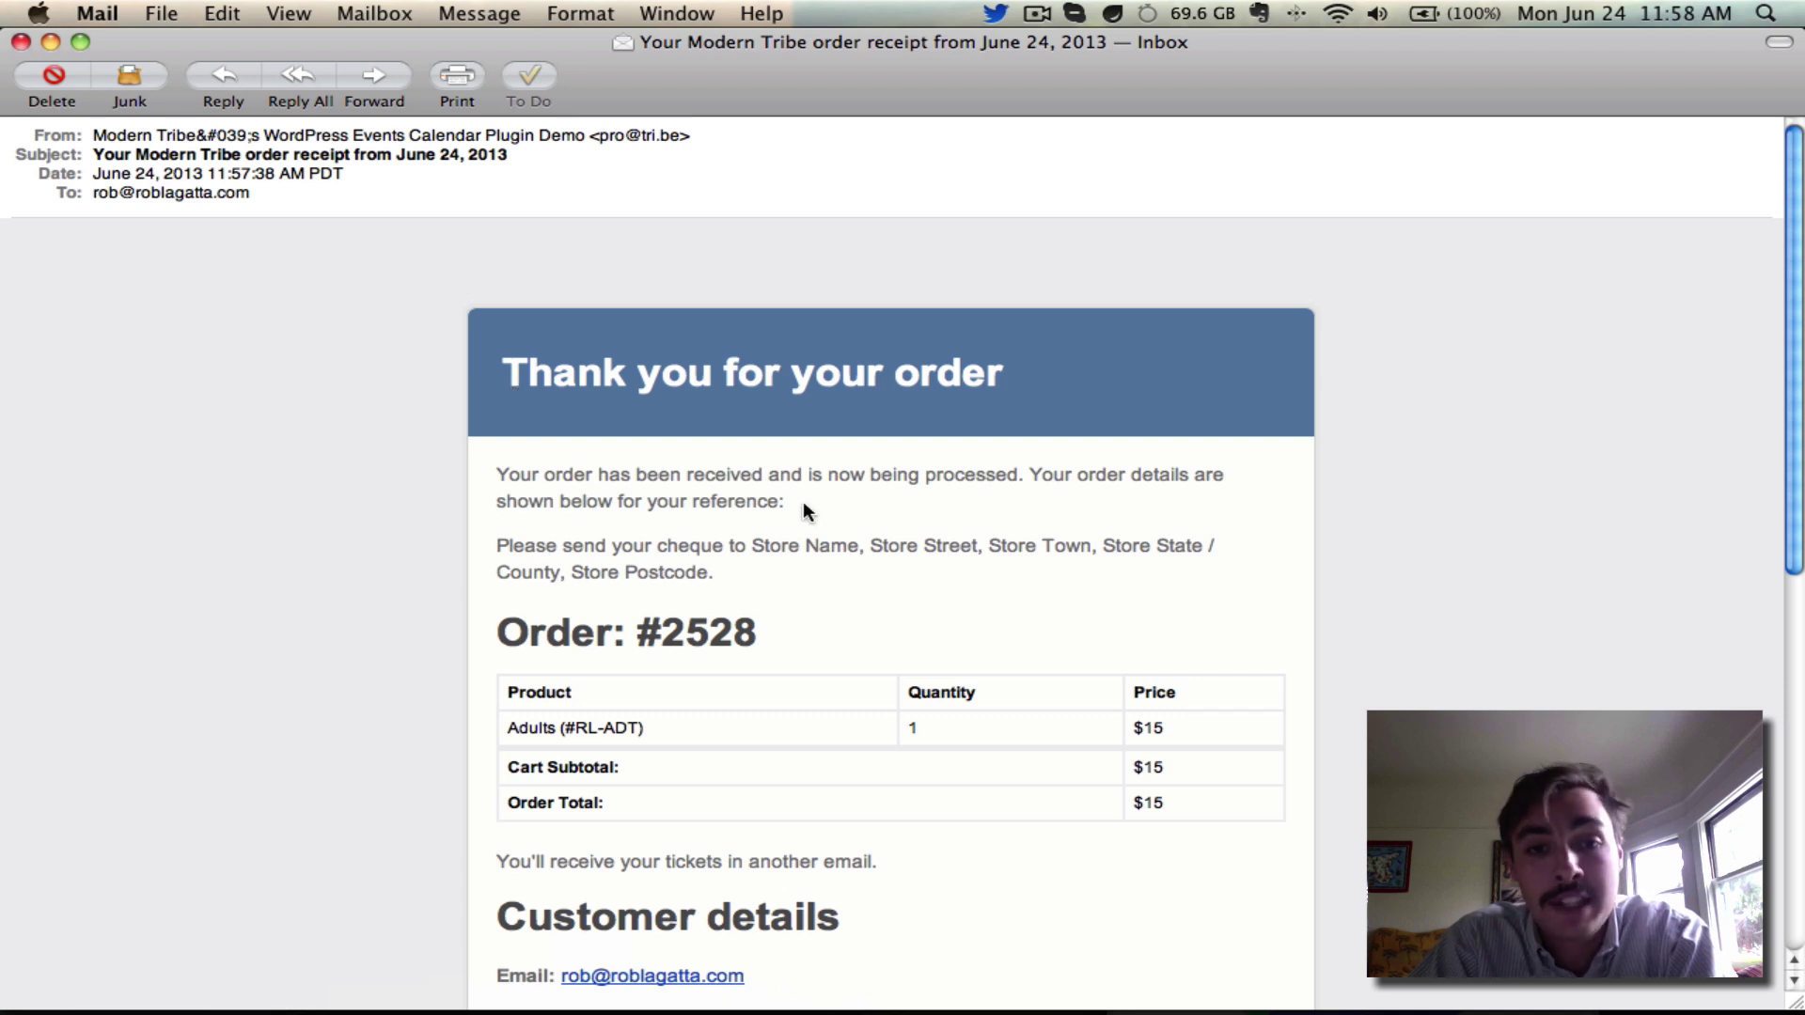
pyautogui.scroll(-5, 804, 505)
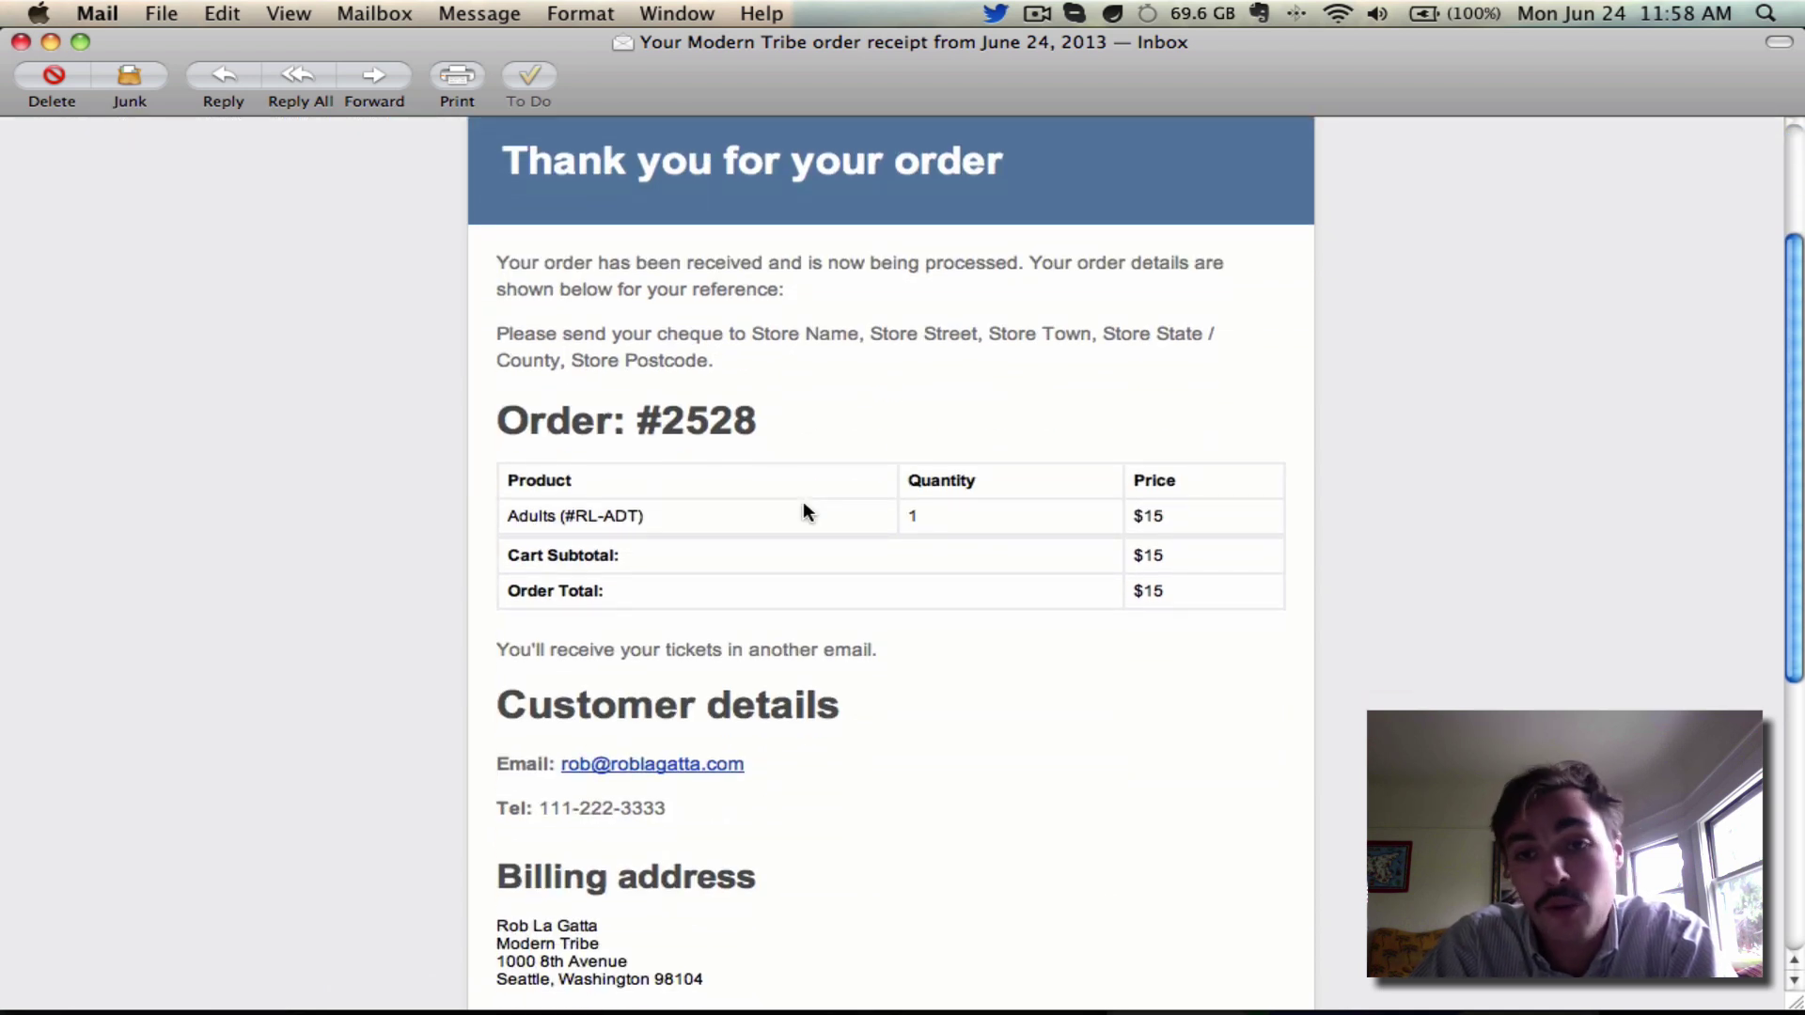
pyautogui.scroll(-5, 804, 505)
pyautogui.scroll(10, 804, 505)
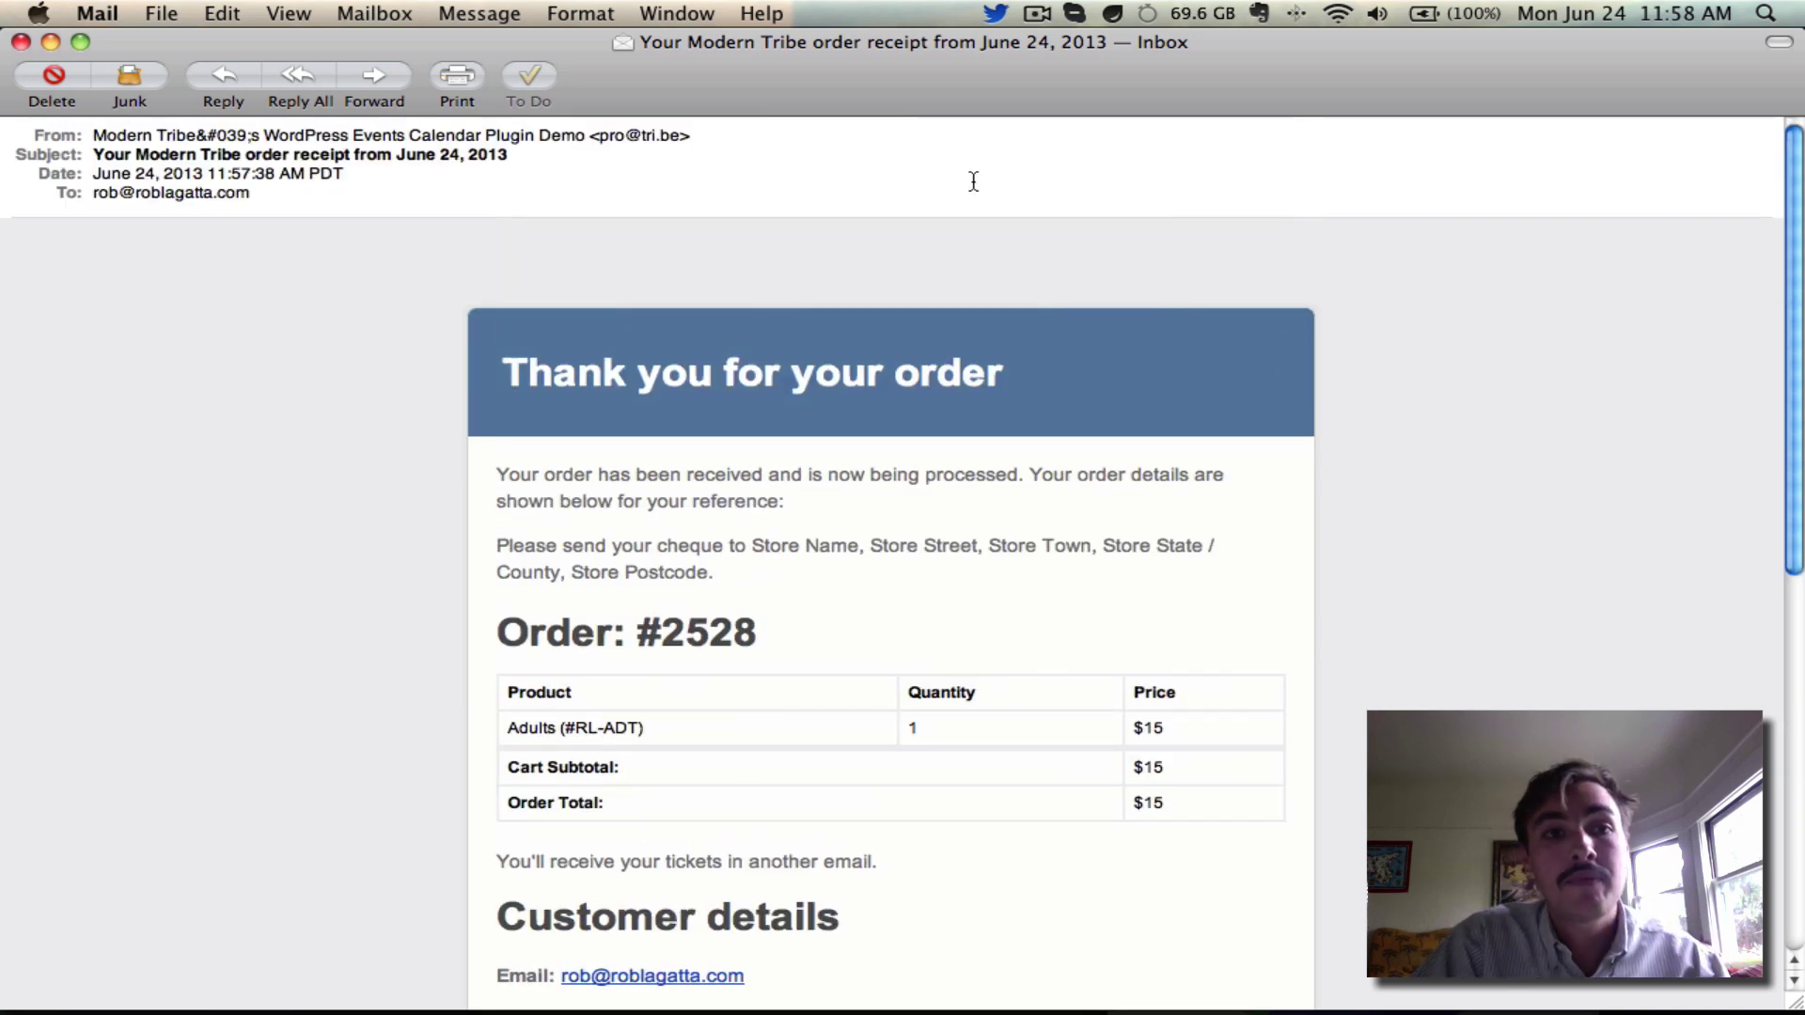
pyautogui.press('super+w')
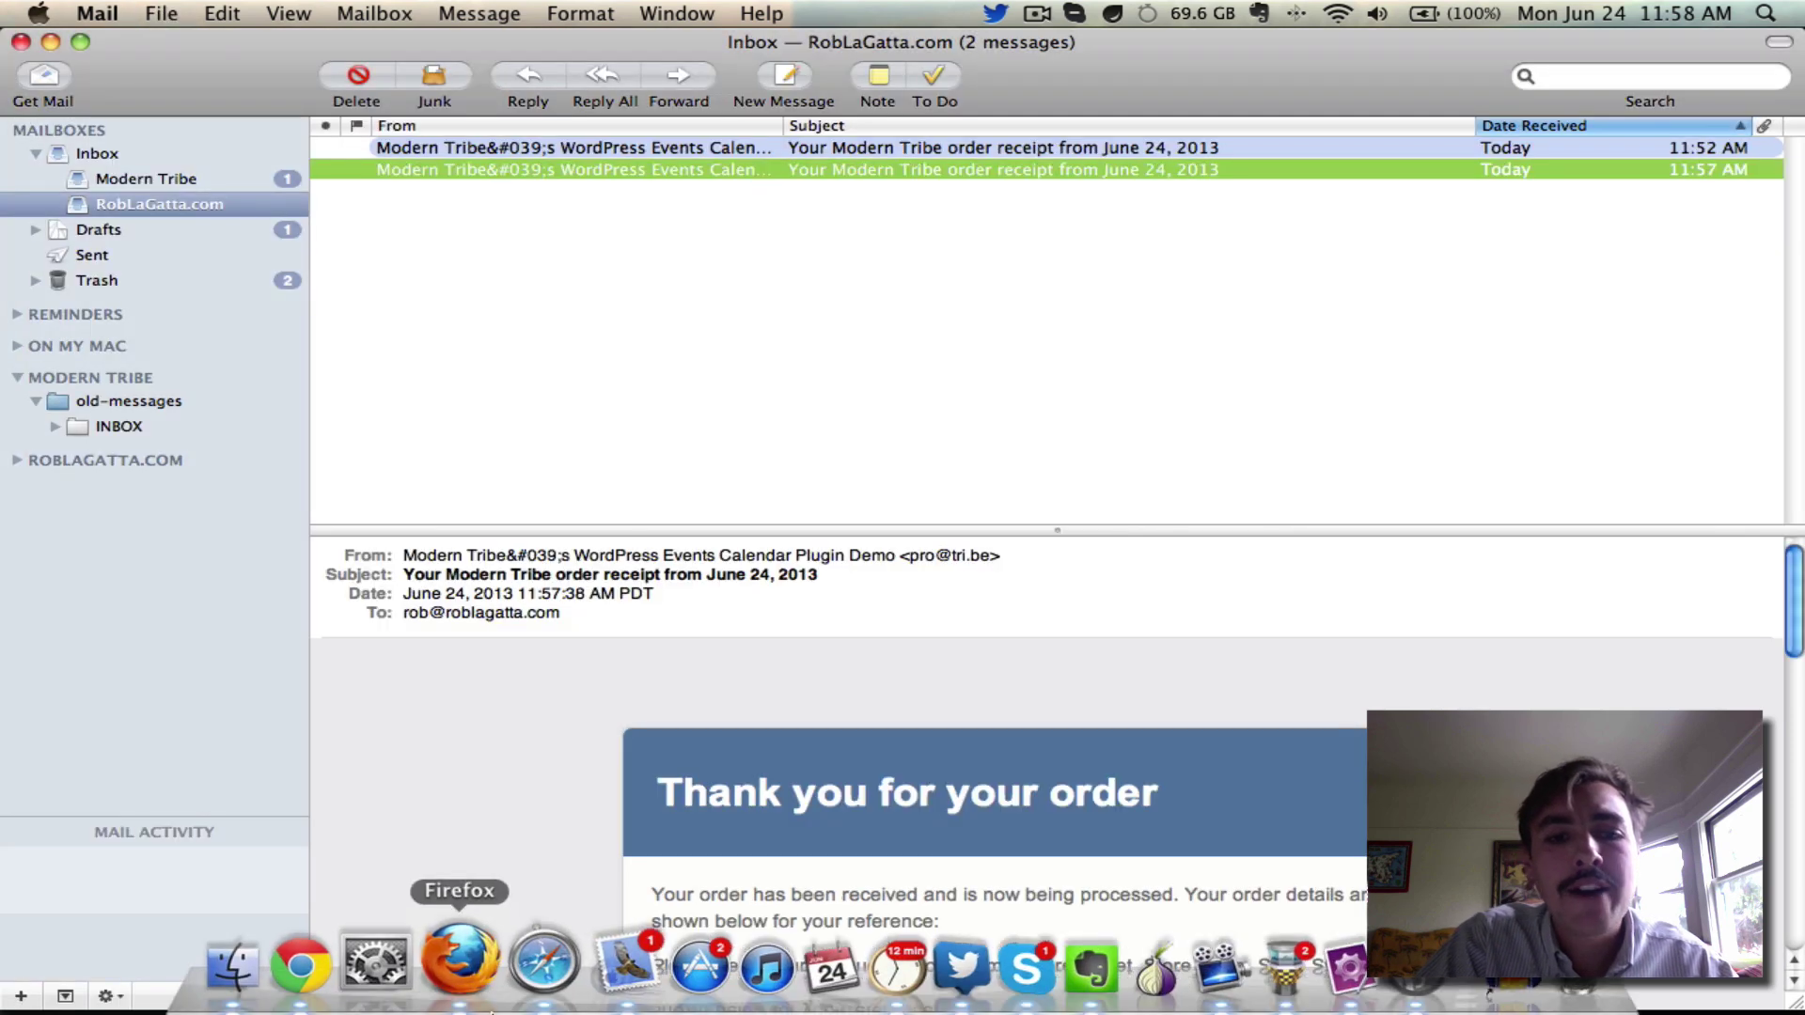
pyautogui.click(531, 975)
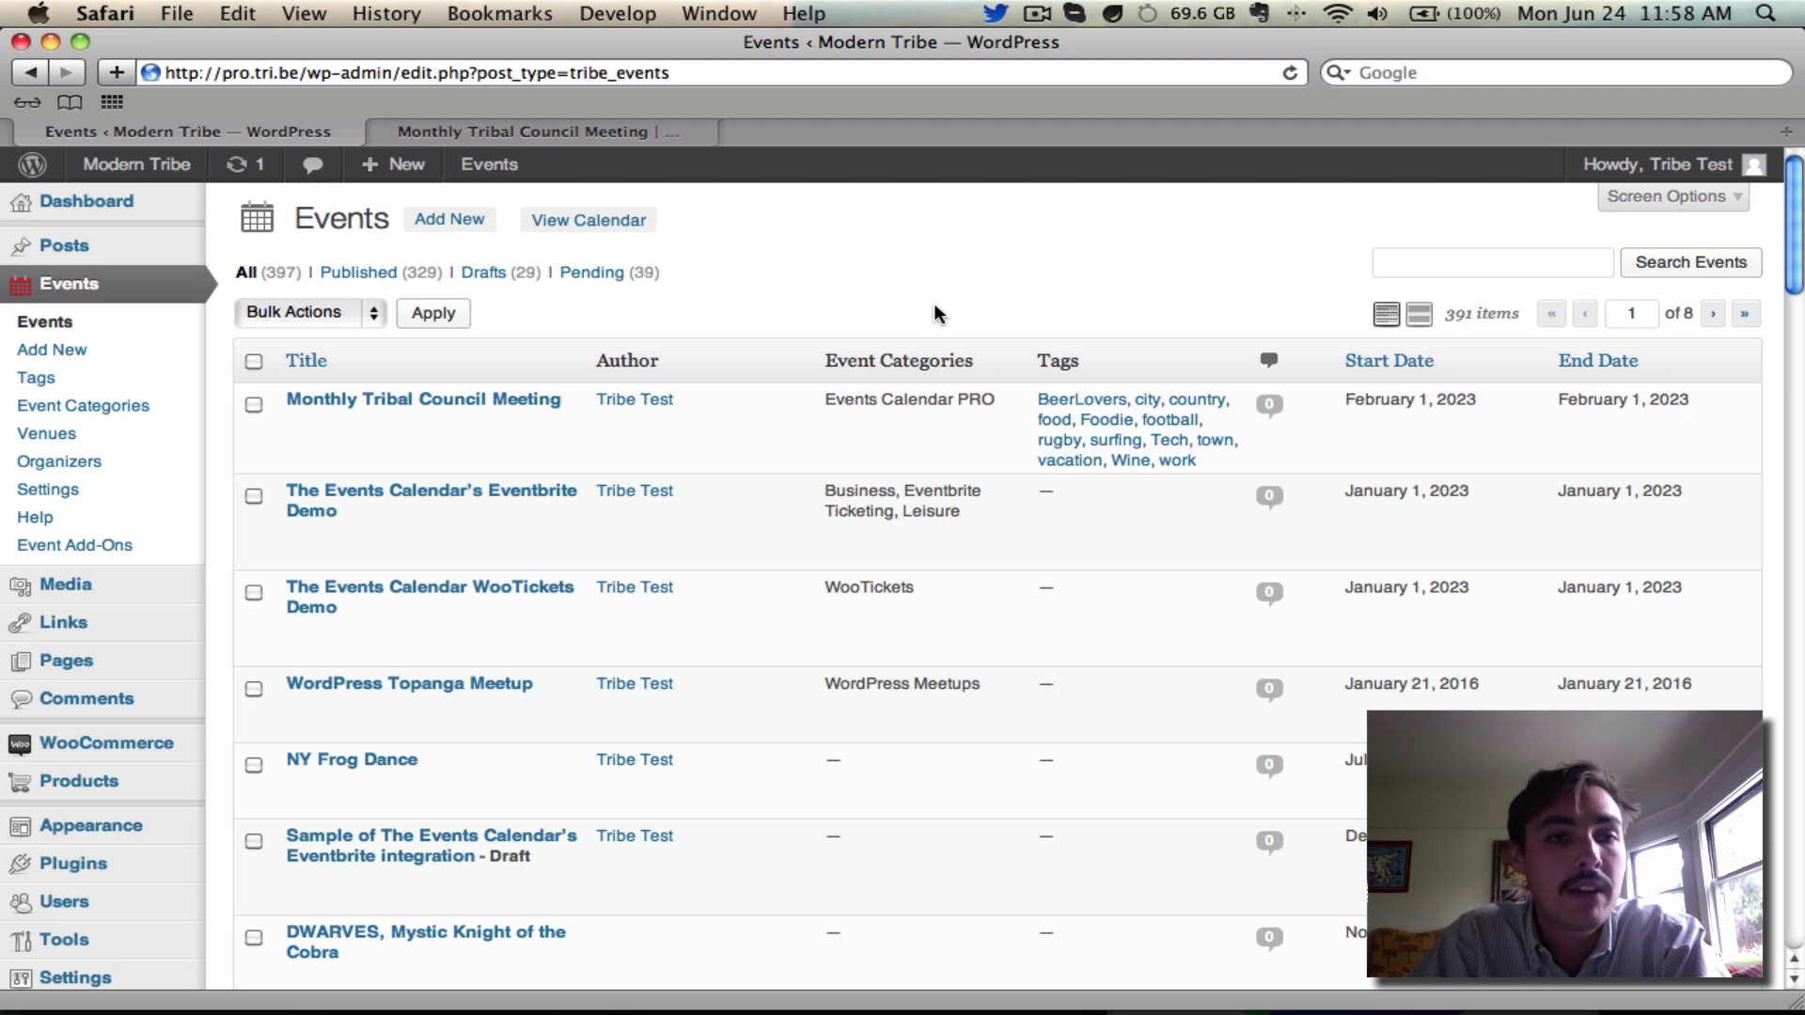
# Open WooCommerce Orders and check that the $15 order #2528 shows as on-hold
pyautogui.moveTo(114, 225)
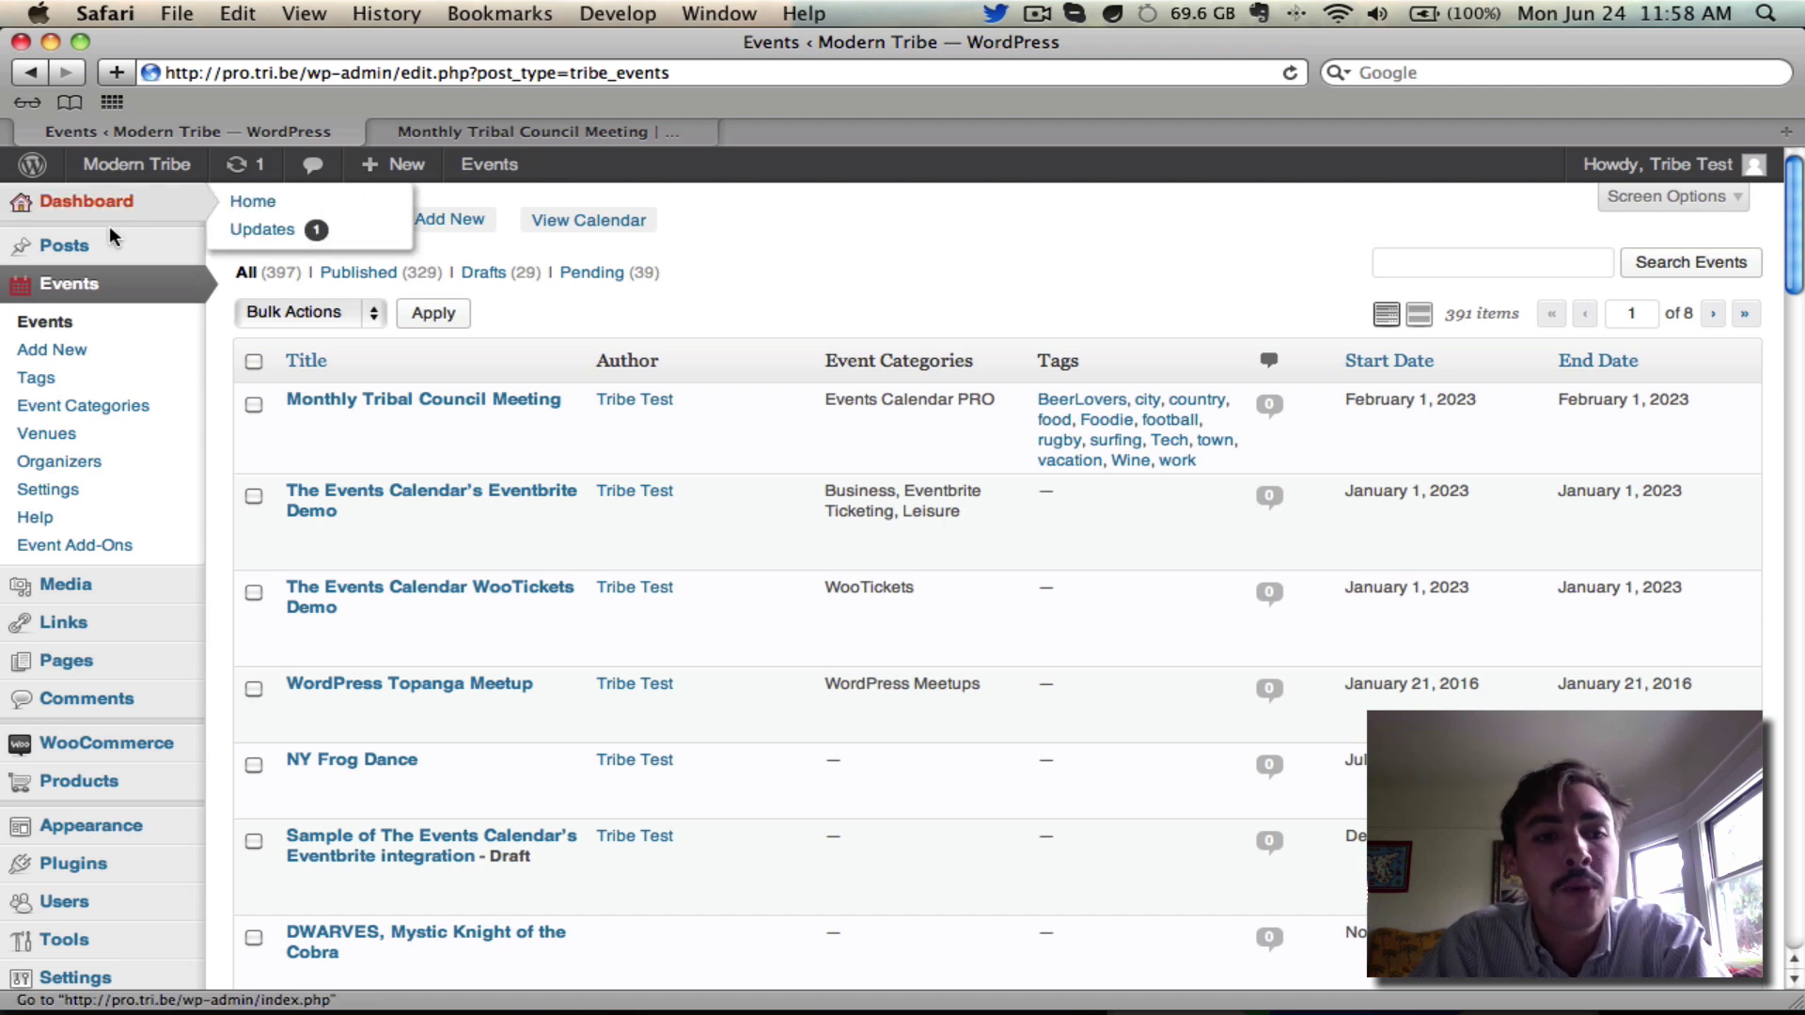
pyautogui.moveTo(141, 744)
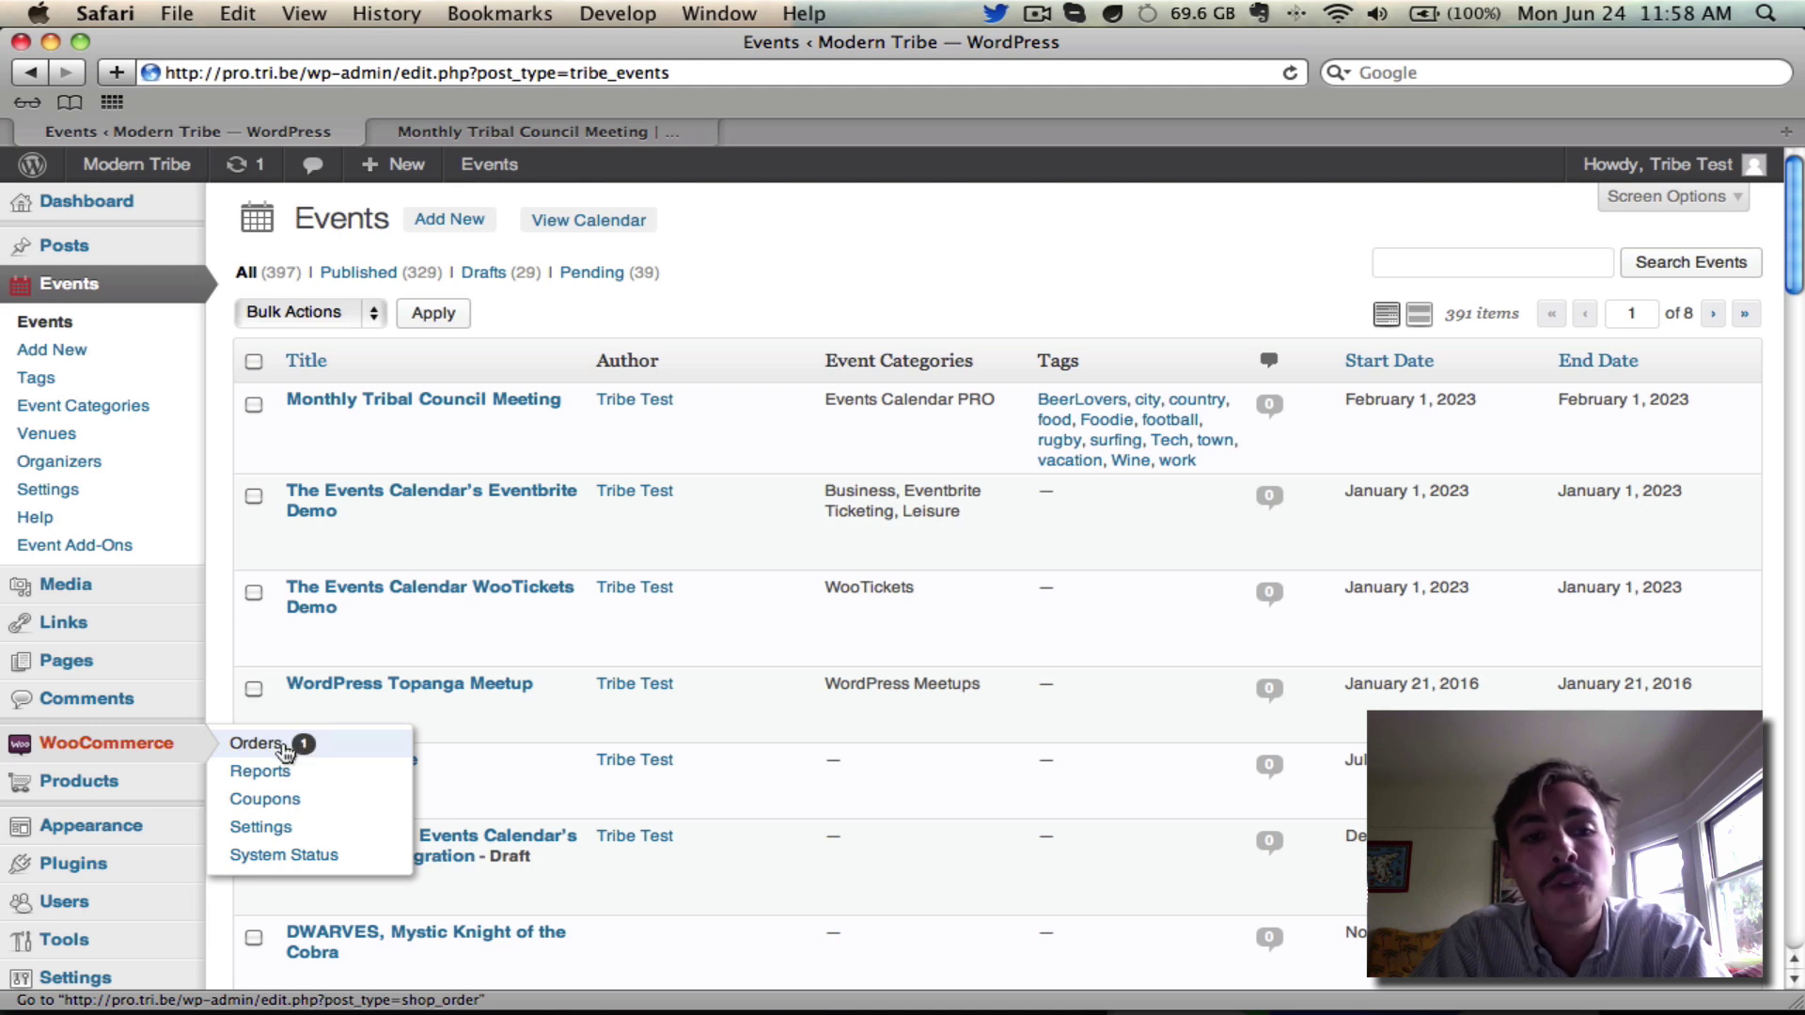
pyautogui.click(282, 742)
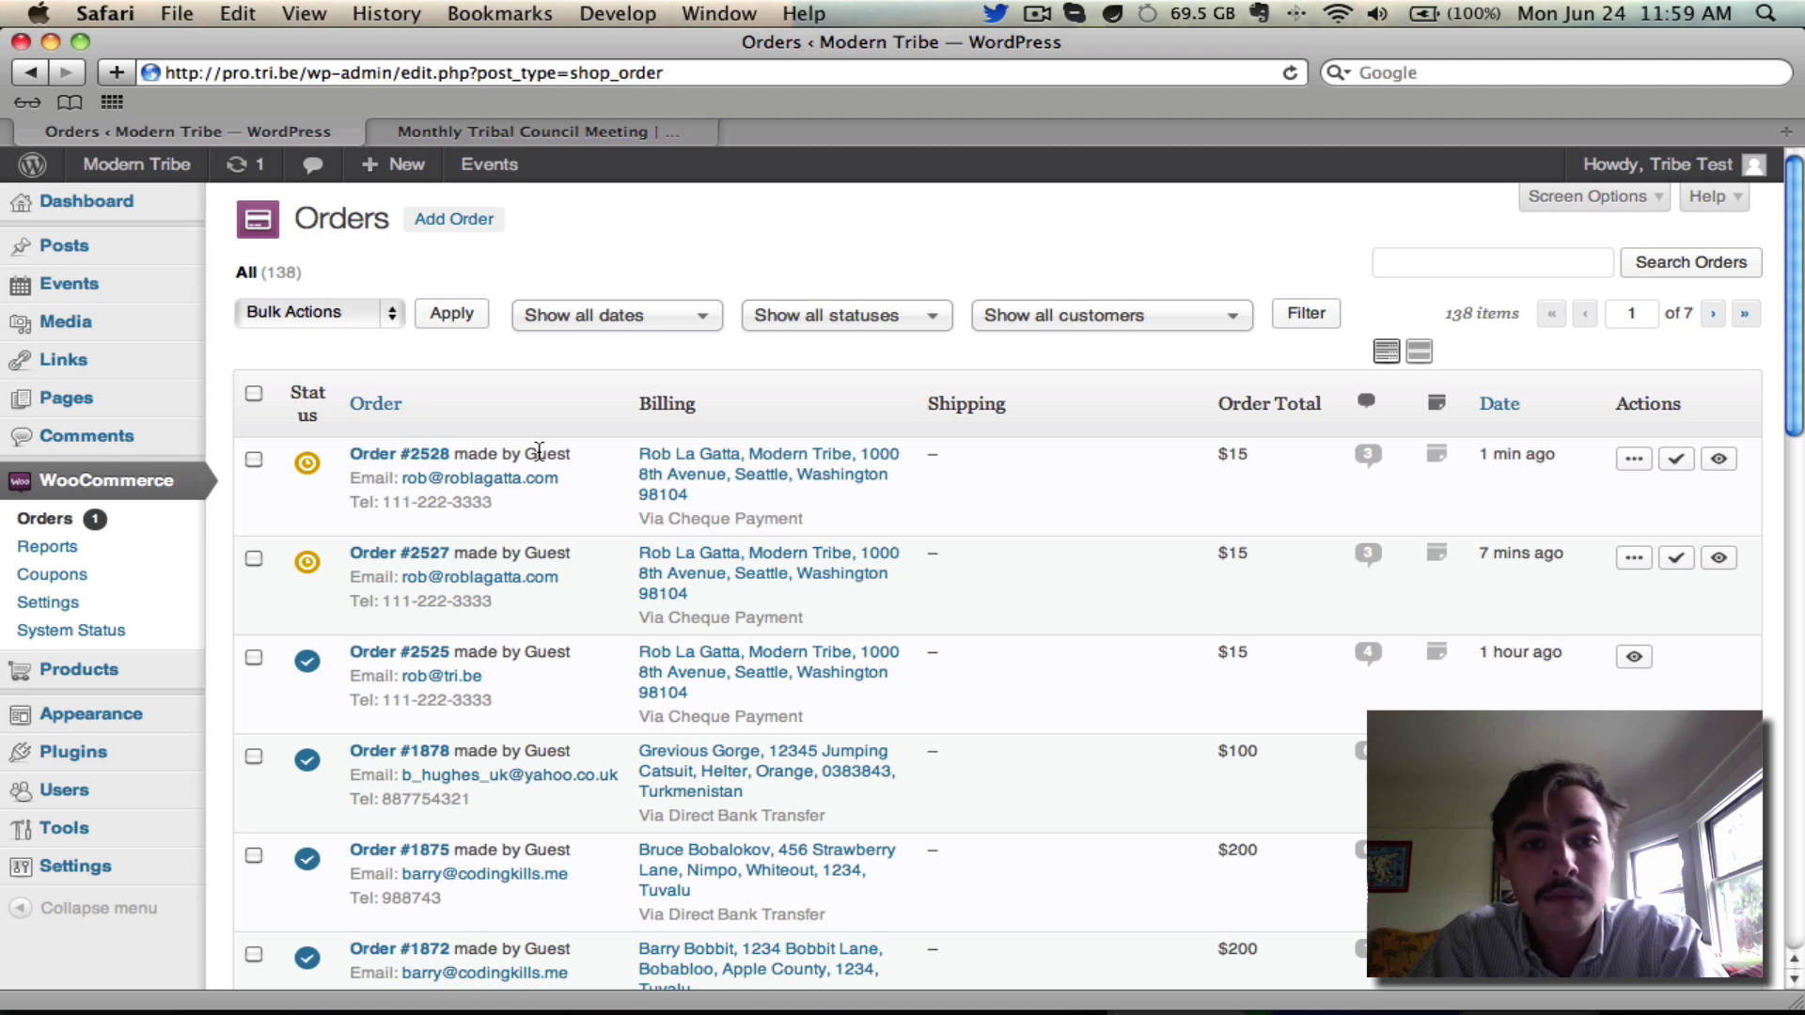
pyautogui.moveTo(307, 464)
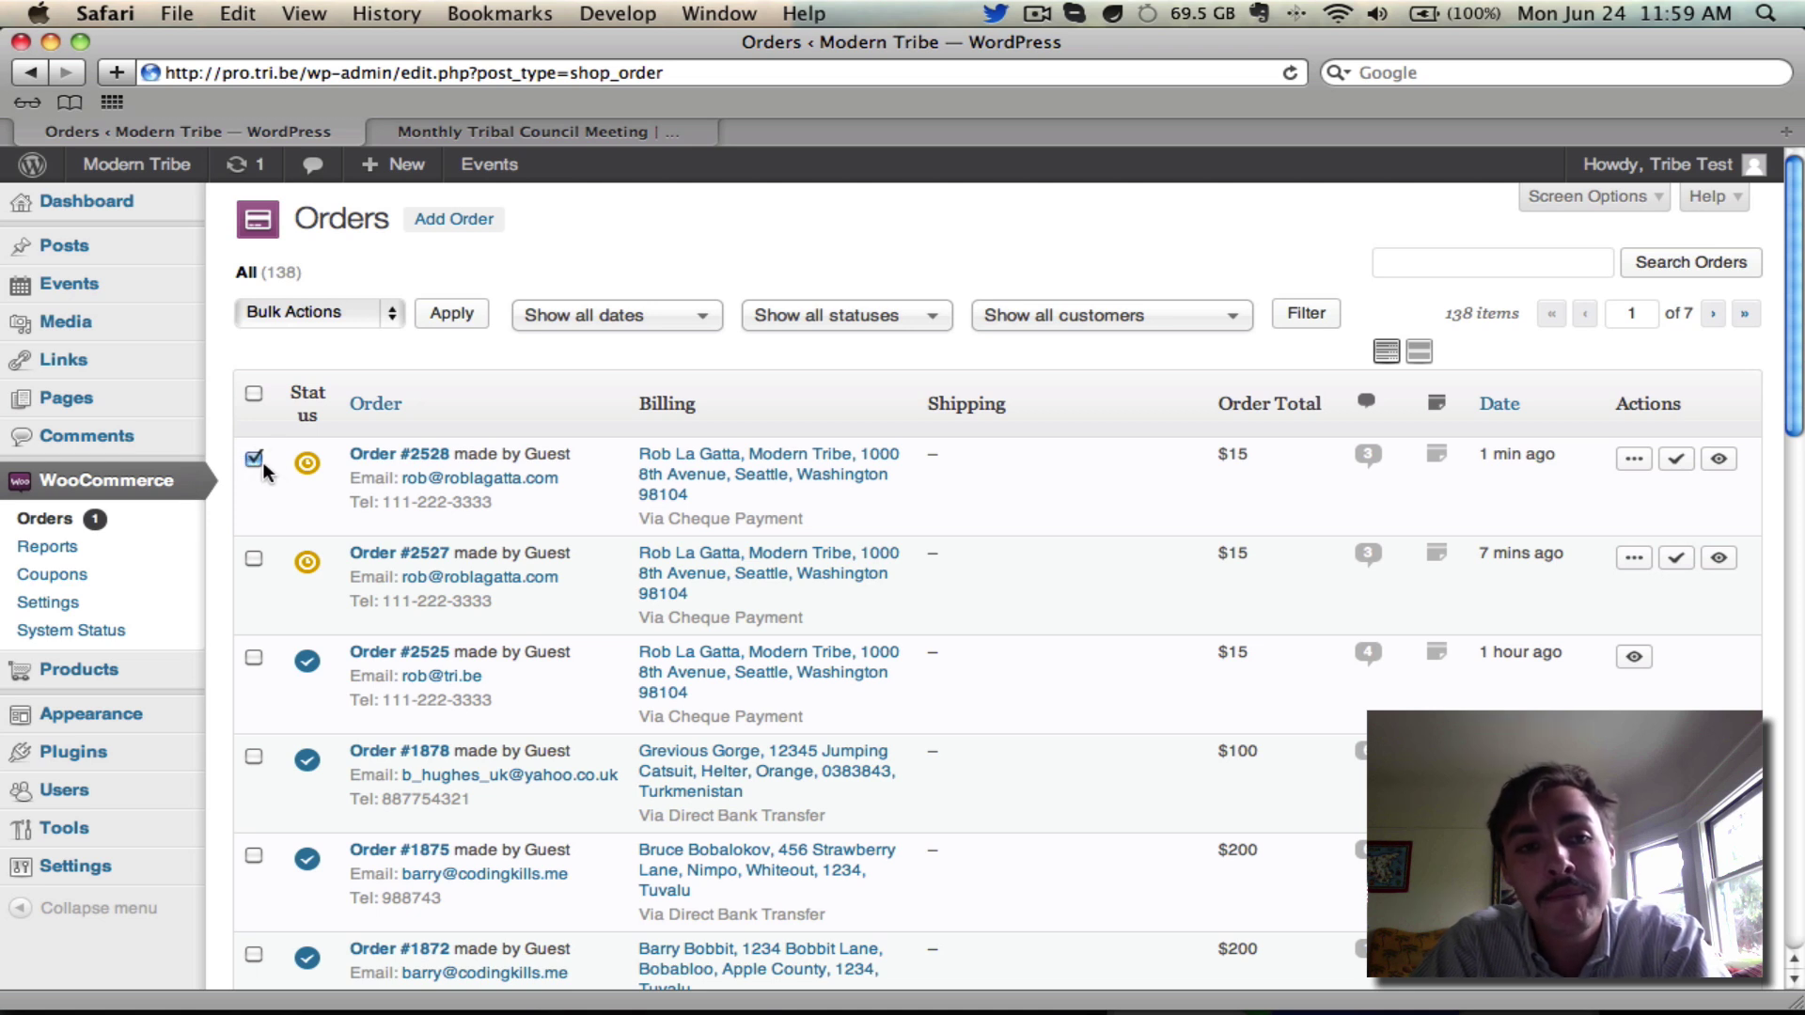
# Apply the Mark completed bulk action to order #2528
pyautogui.click(338, 318)
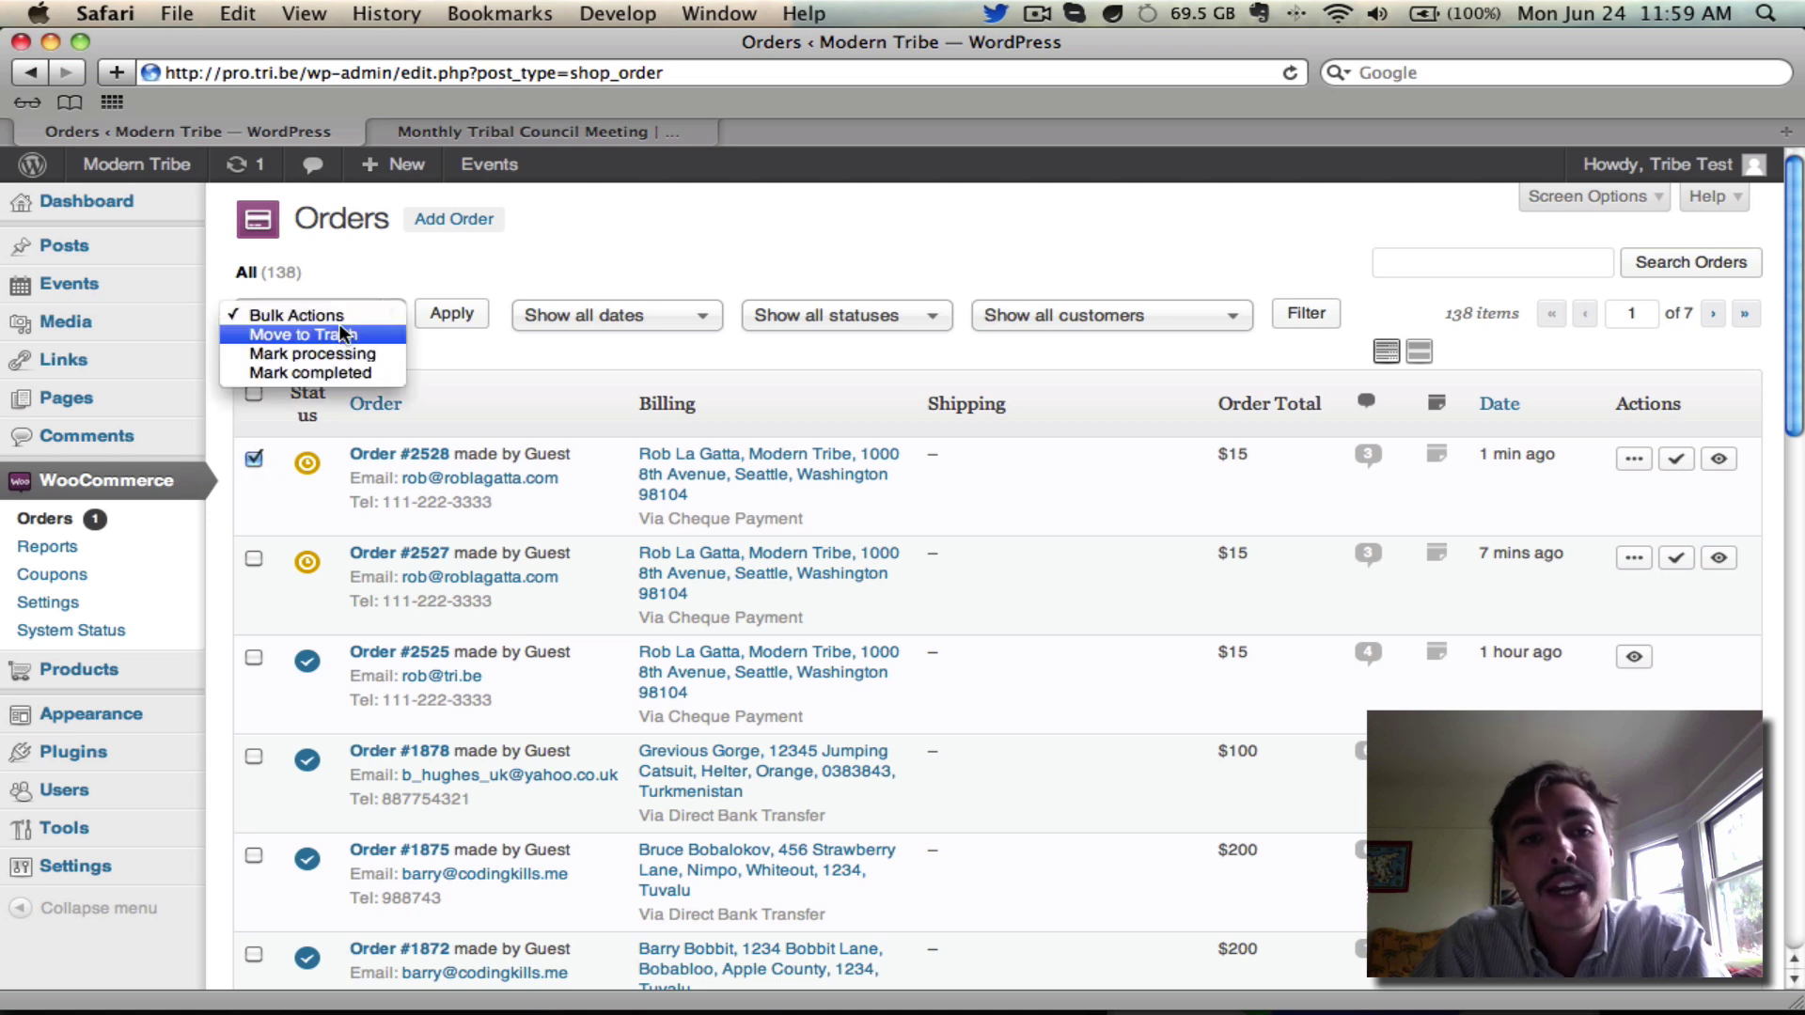
pyautogui.click(349, 371)
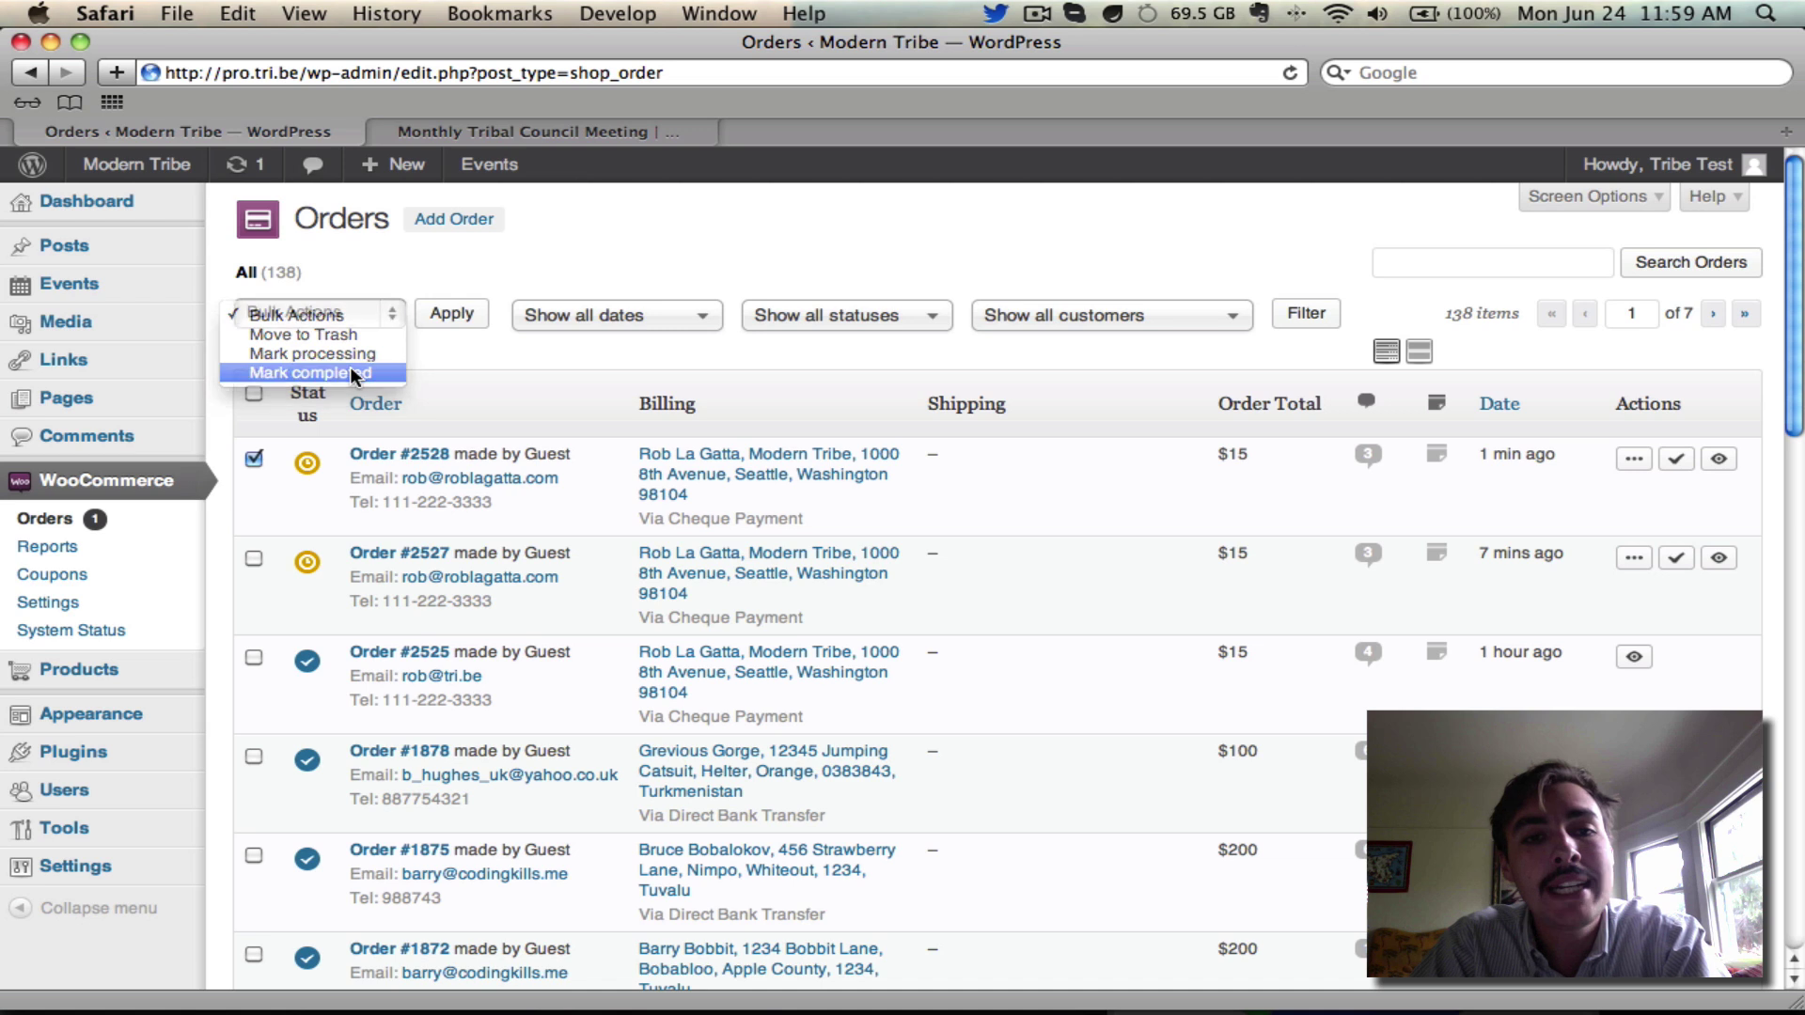
pyautogui.click(453, 313)
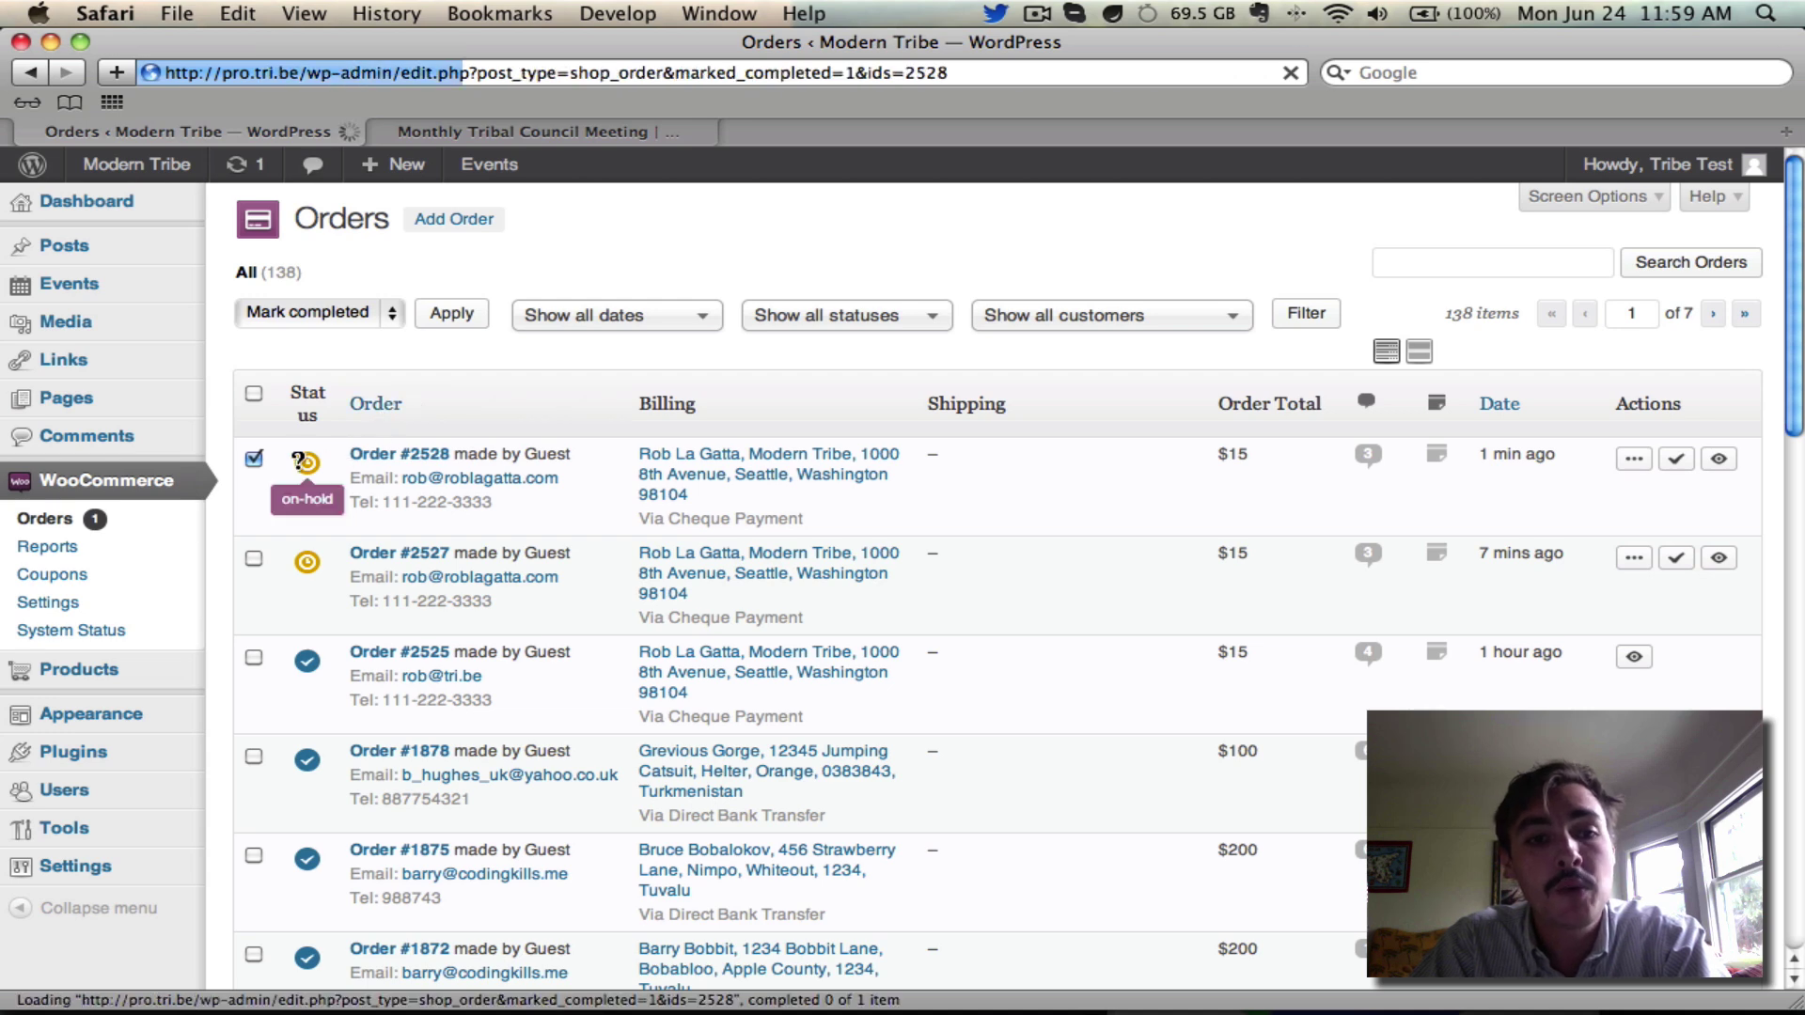
pyautogui.moveTo(310, 532)
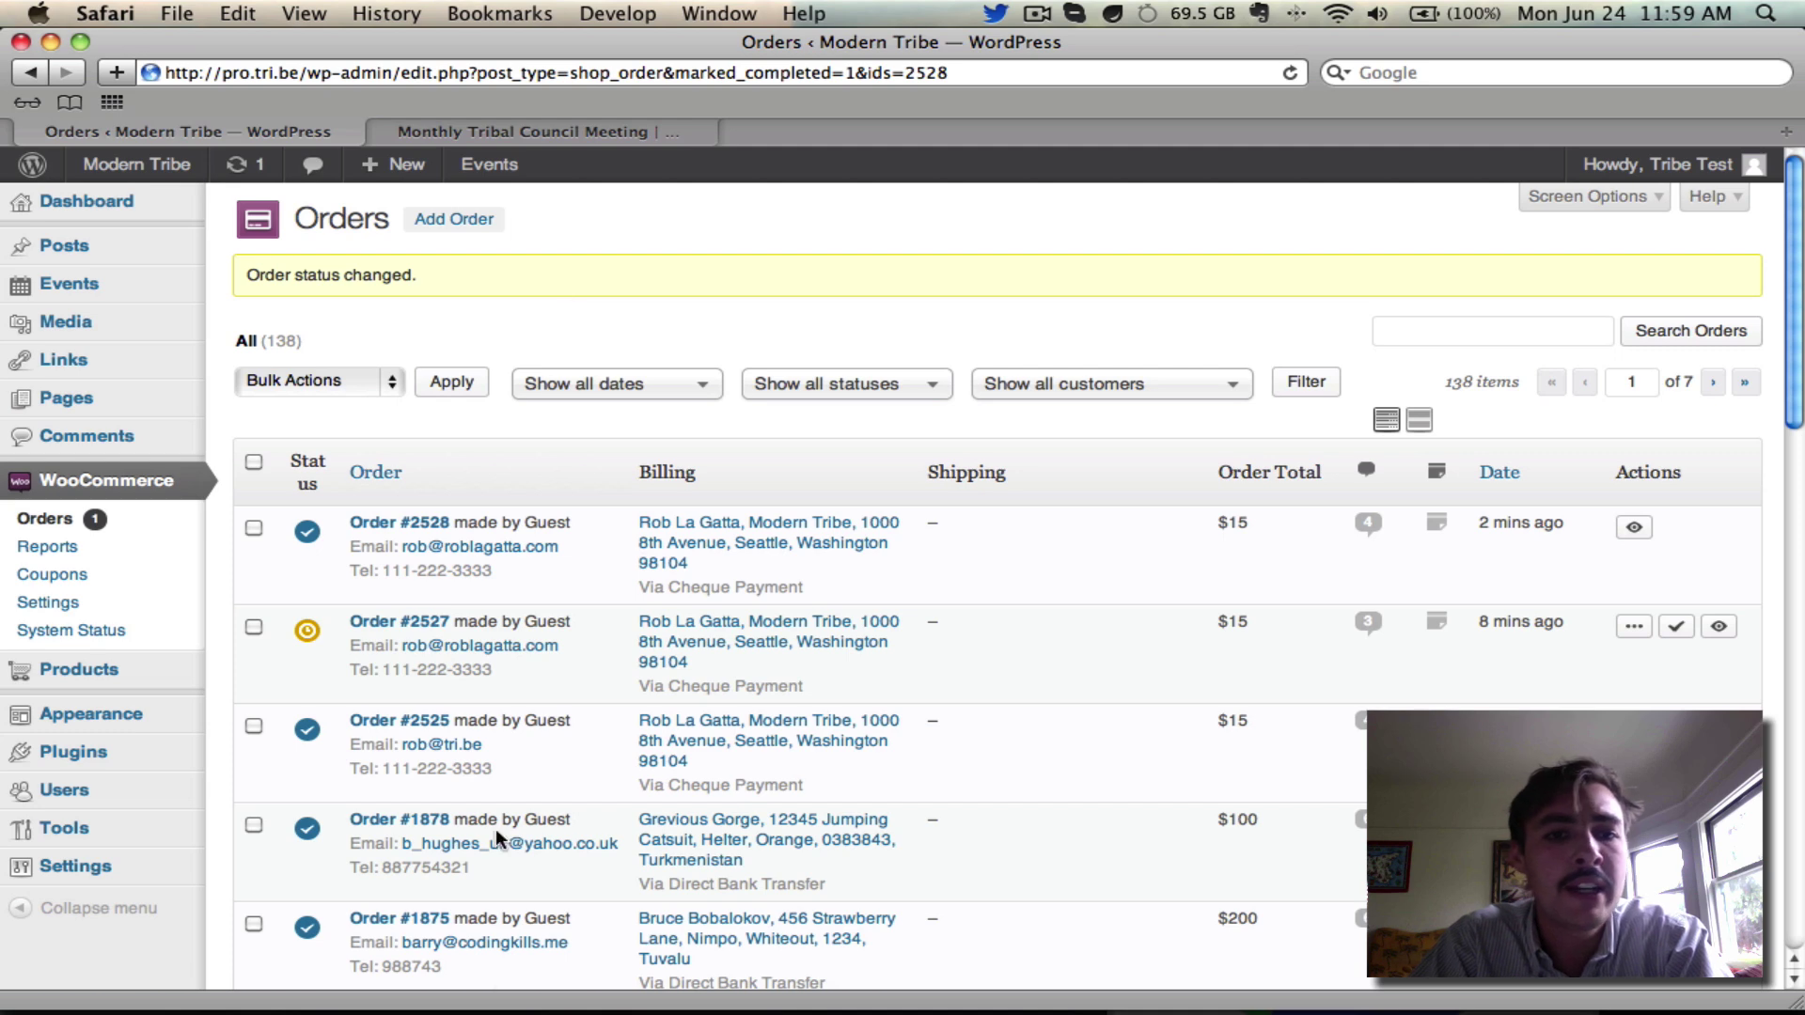
# Sort Mail newest first, read the order-complete email, then open the 'Your tickets from Modern Tribe' email
pyautogui.click(610, 985)
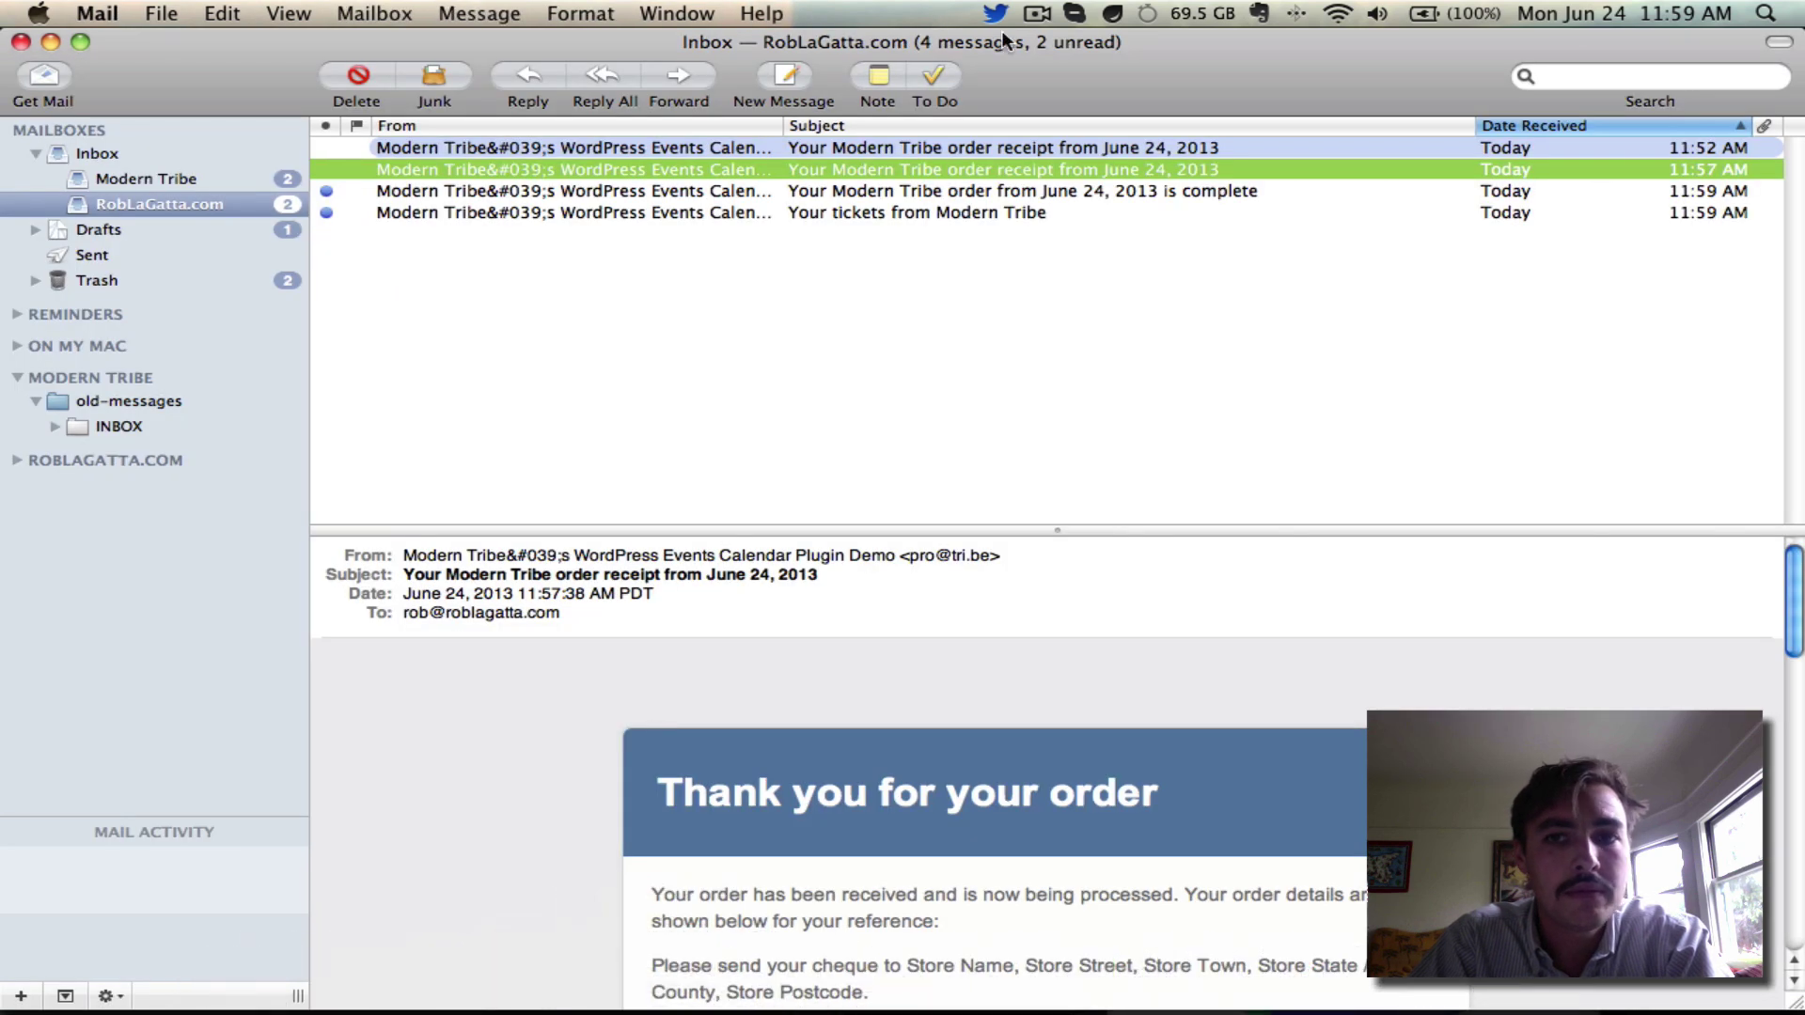
pyautogui.click(1602, 128)
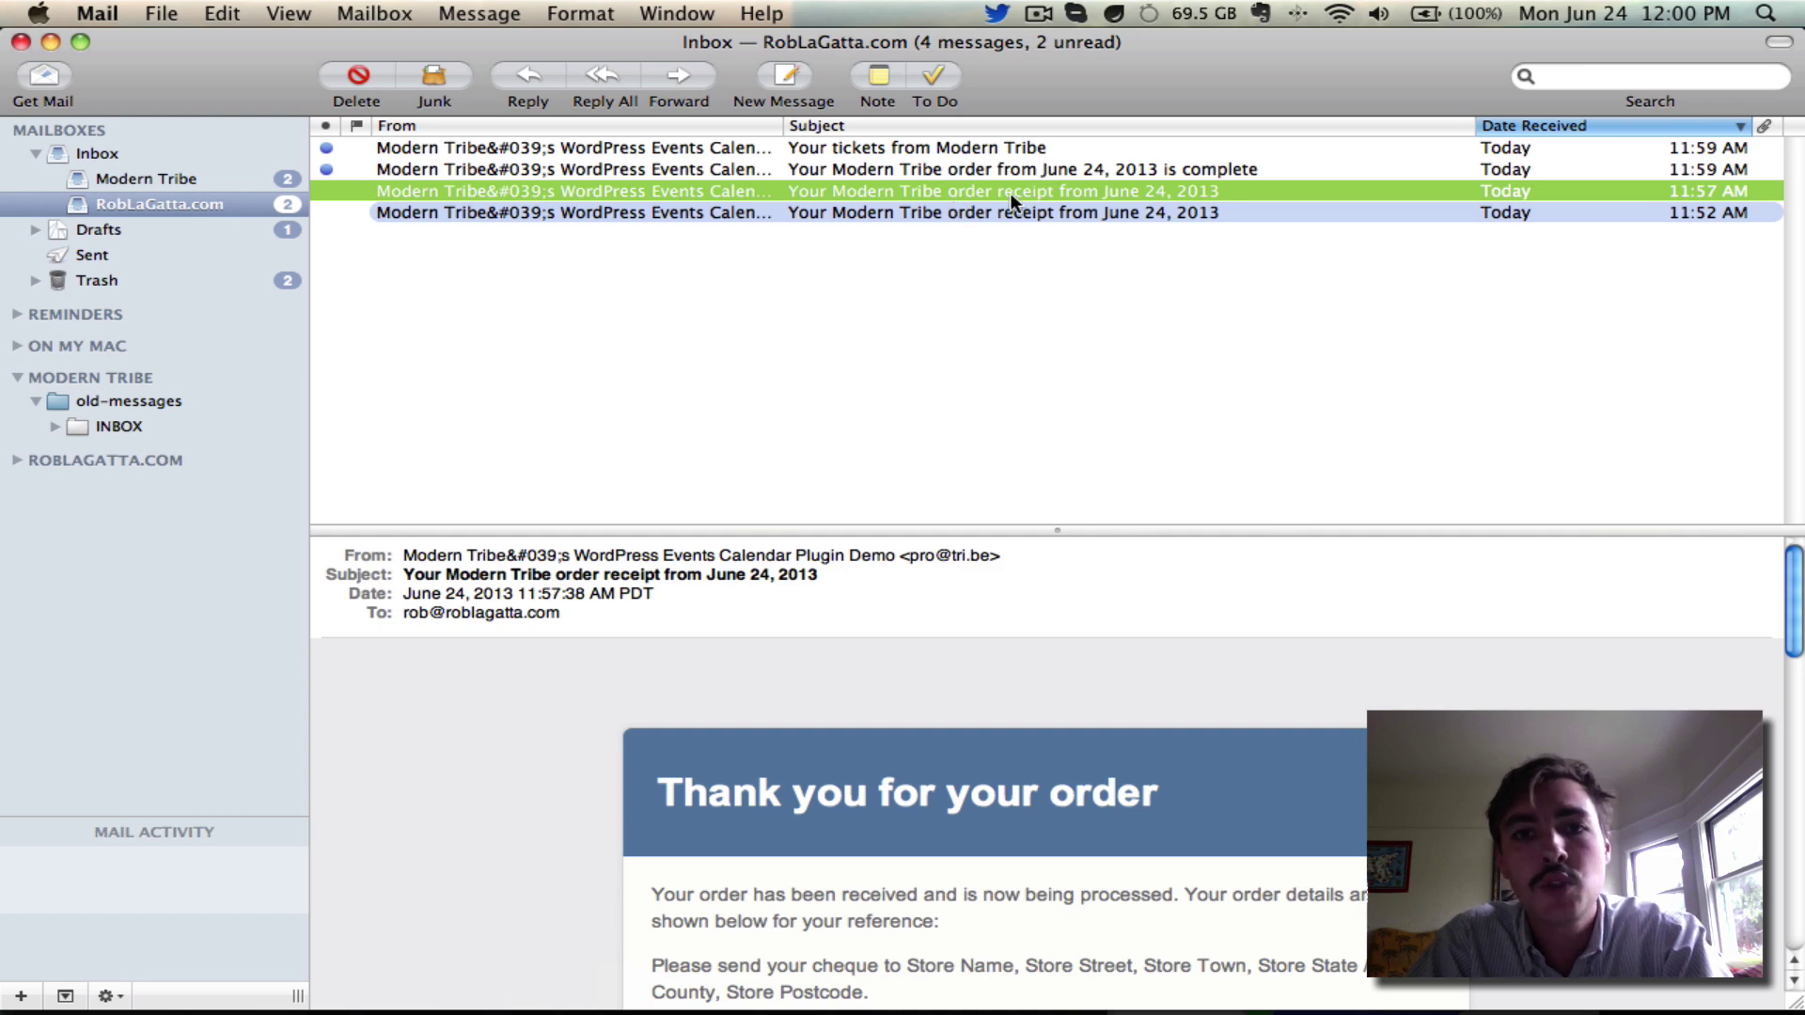
pyautogui.click(1038, 175)
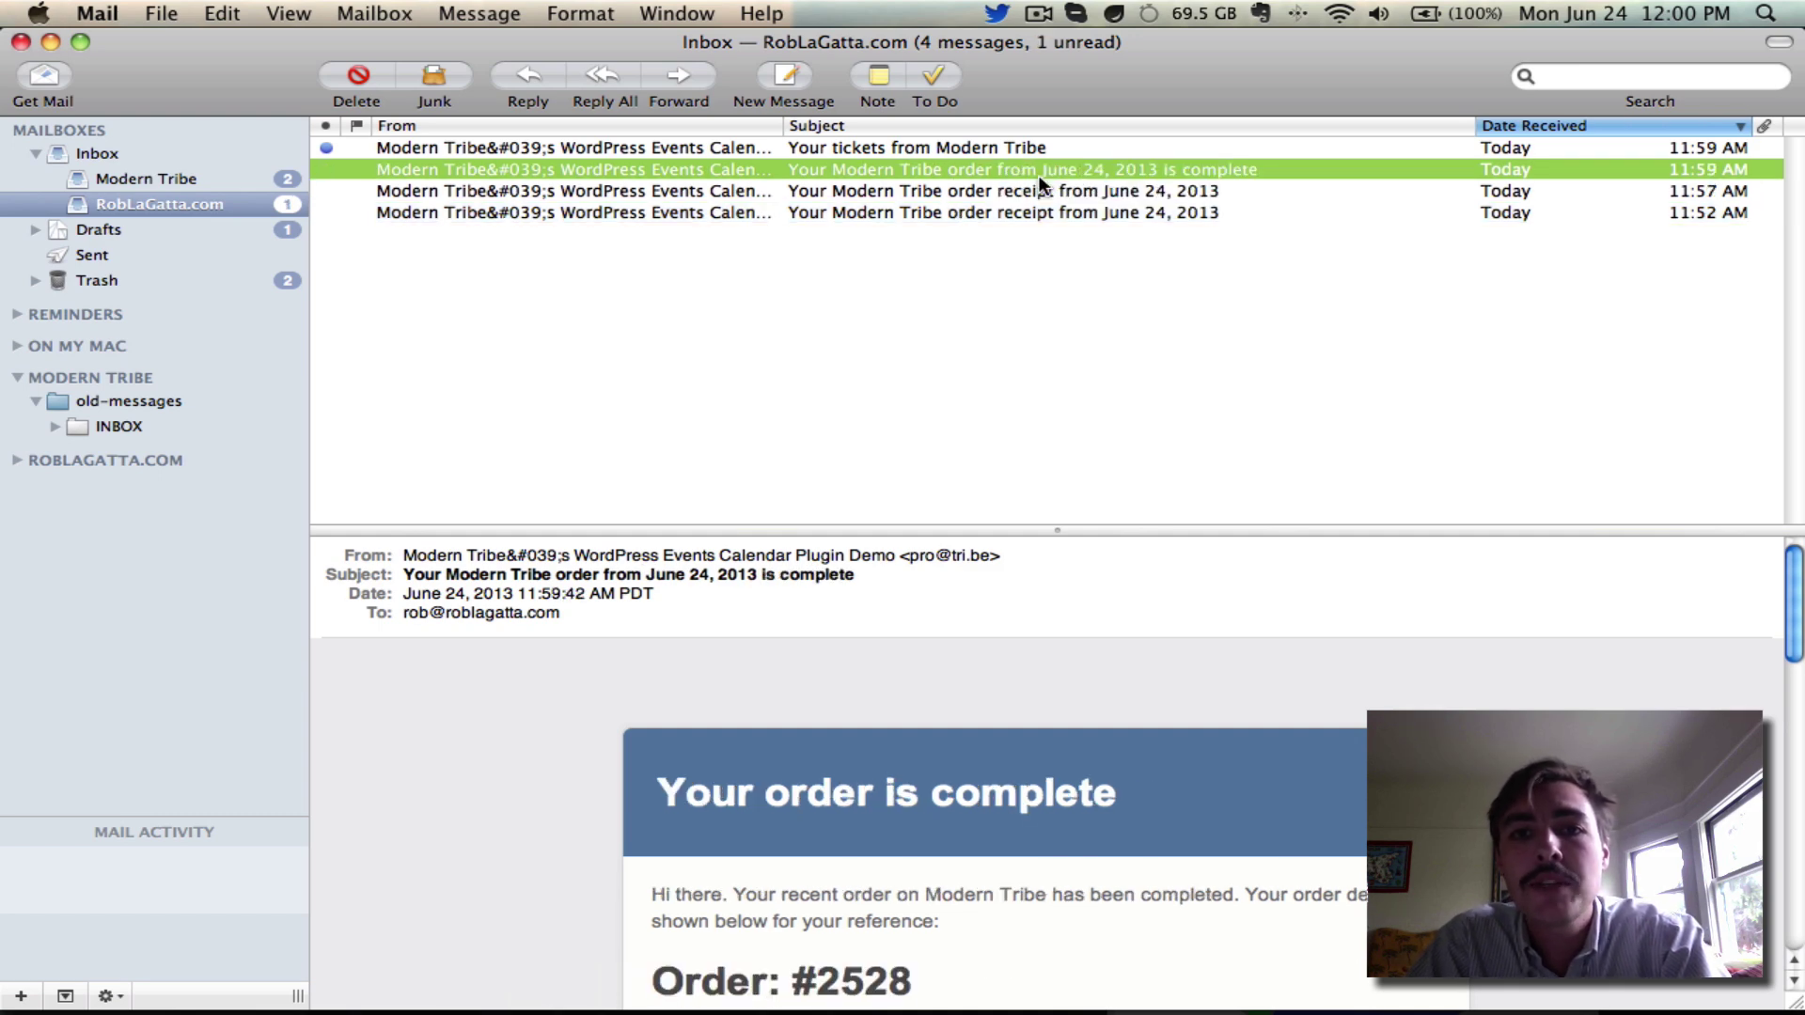
pyautogui.doubleClick(1038, 175)
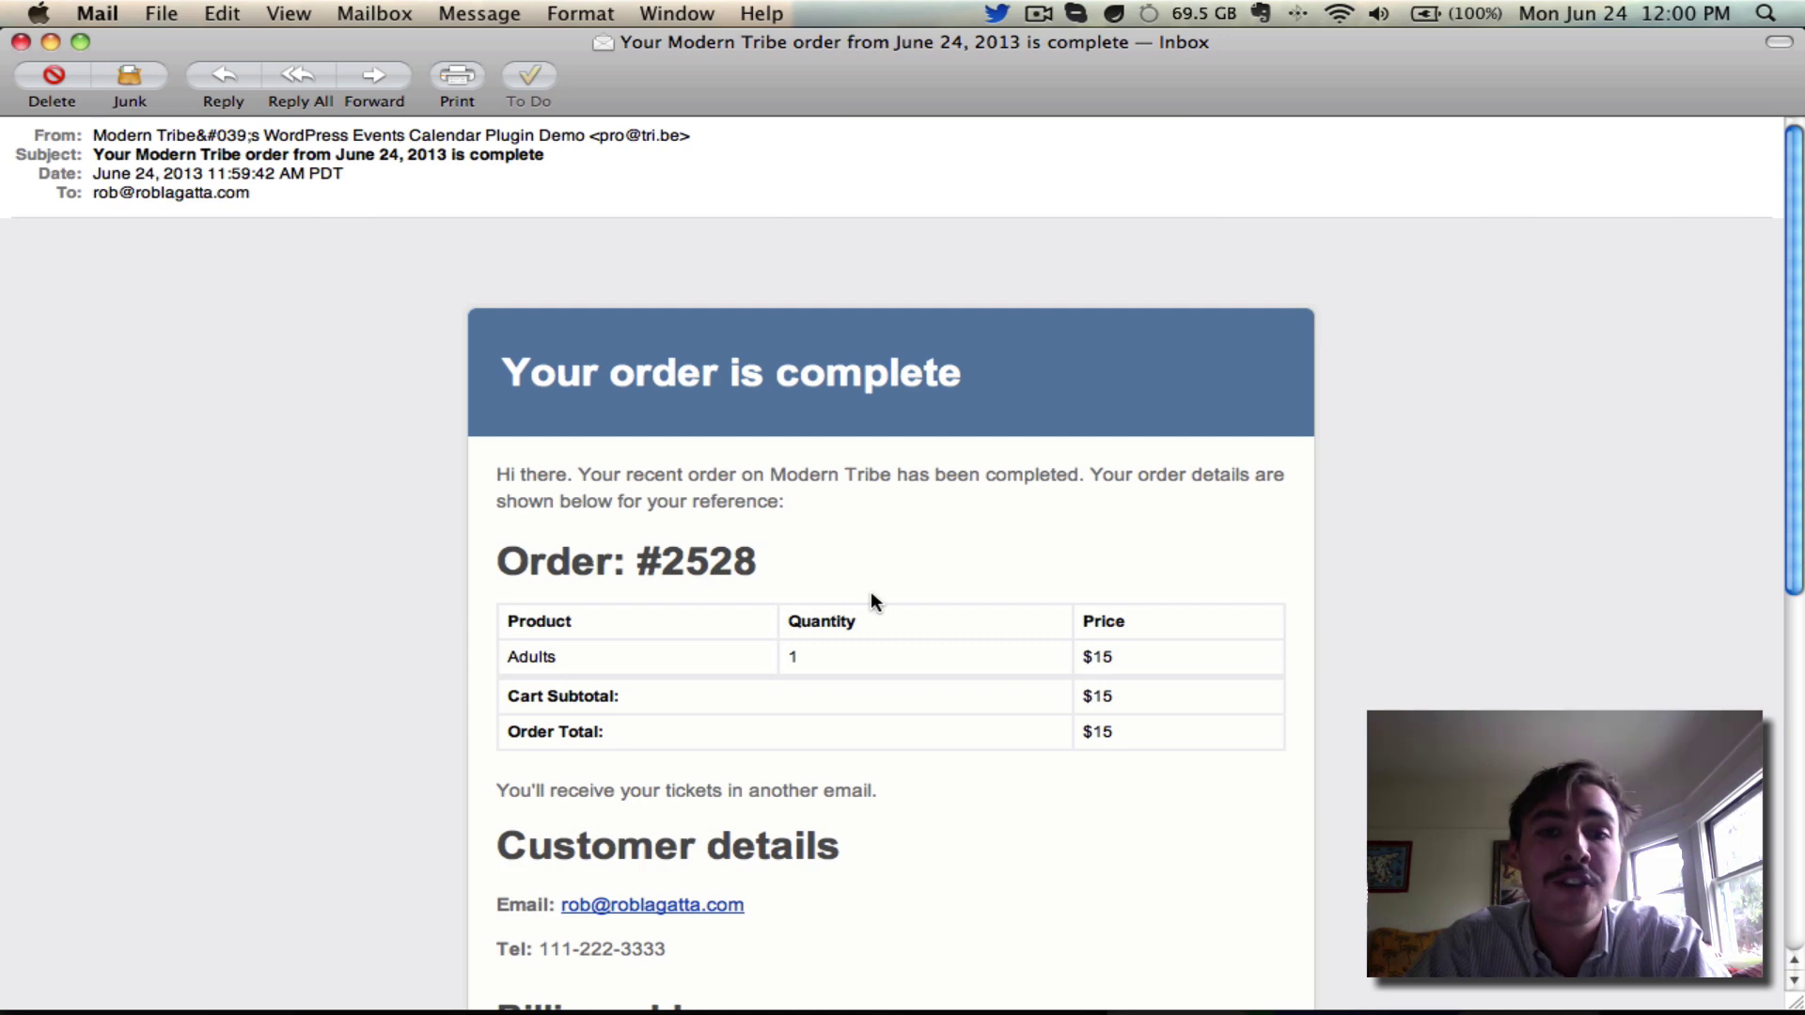
pyautogui.scroll(-2, 871, 598)
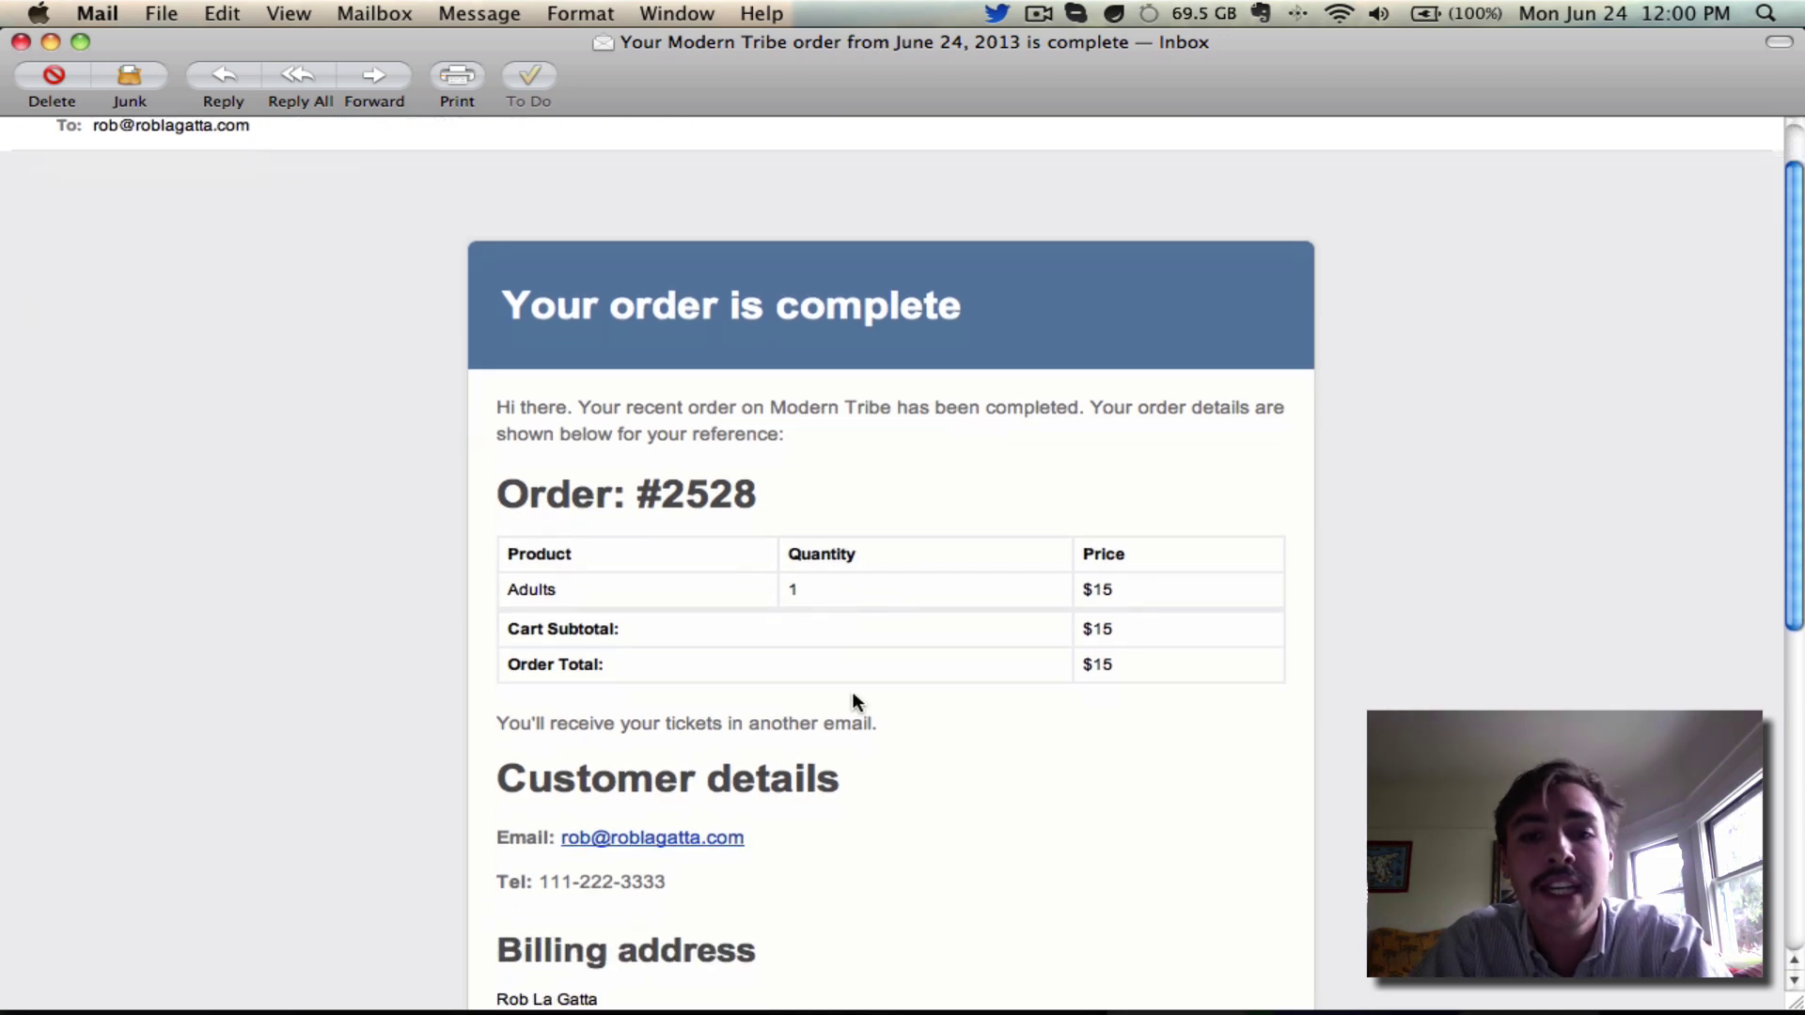
pyautogui.scroll(-6, 850, 737)
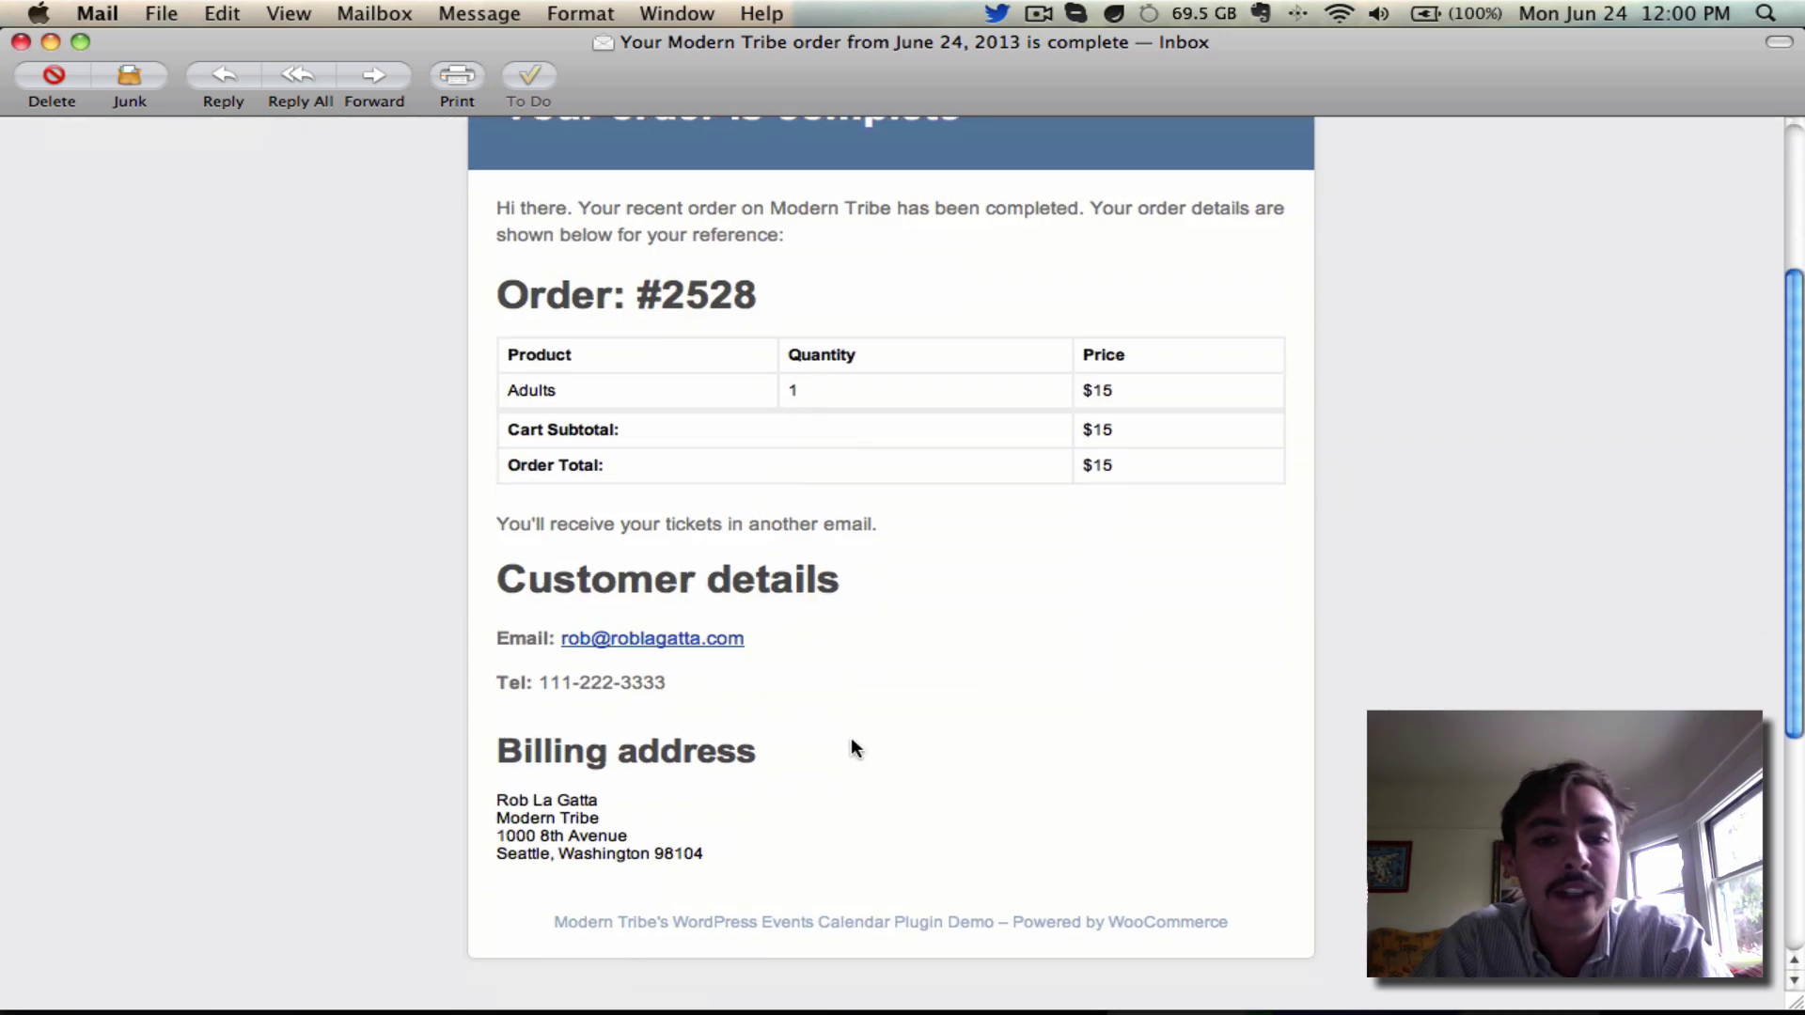
pyautogui.click(21, 42)
pyautogui.doubleClick(474, 146)
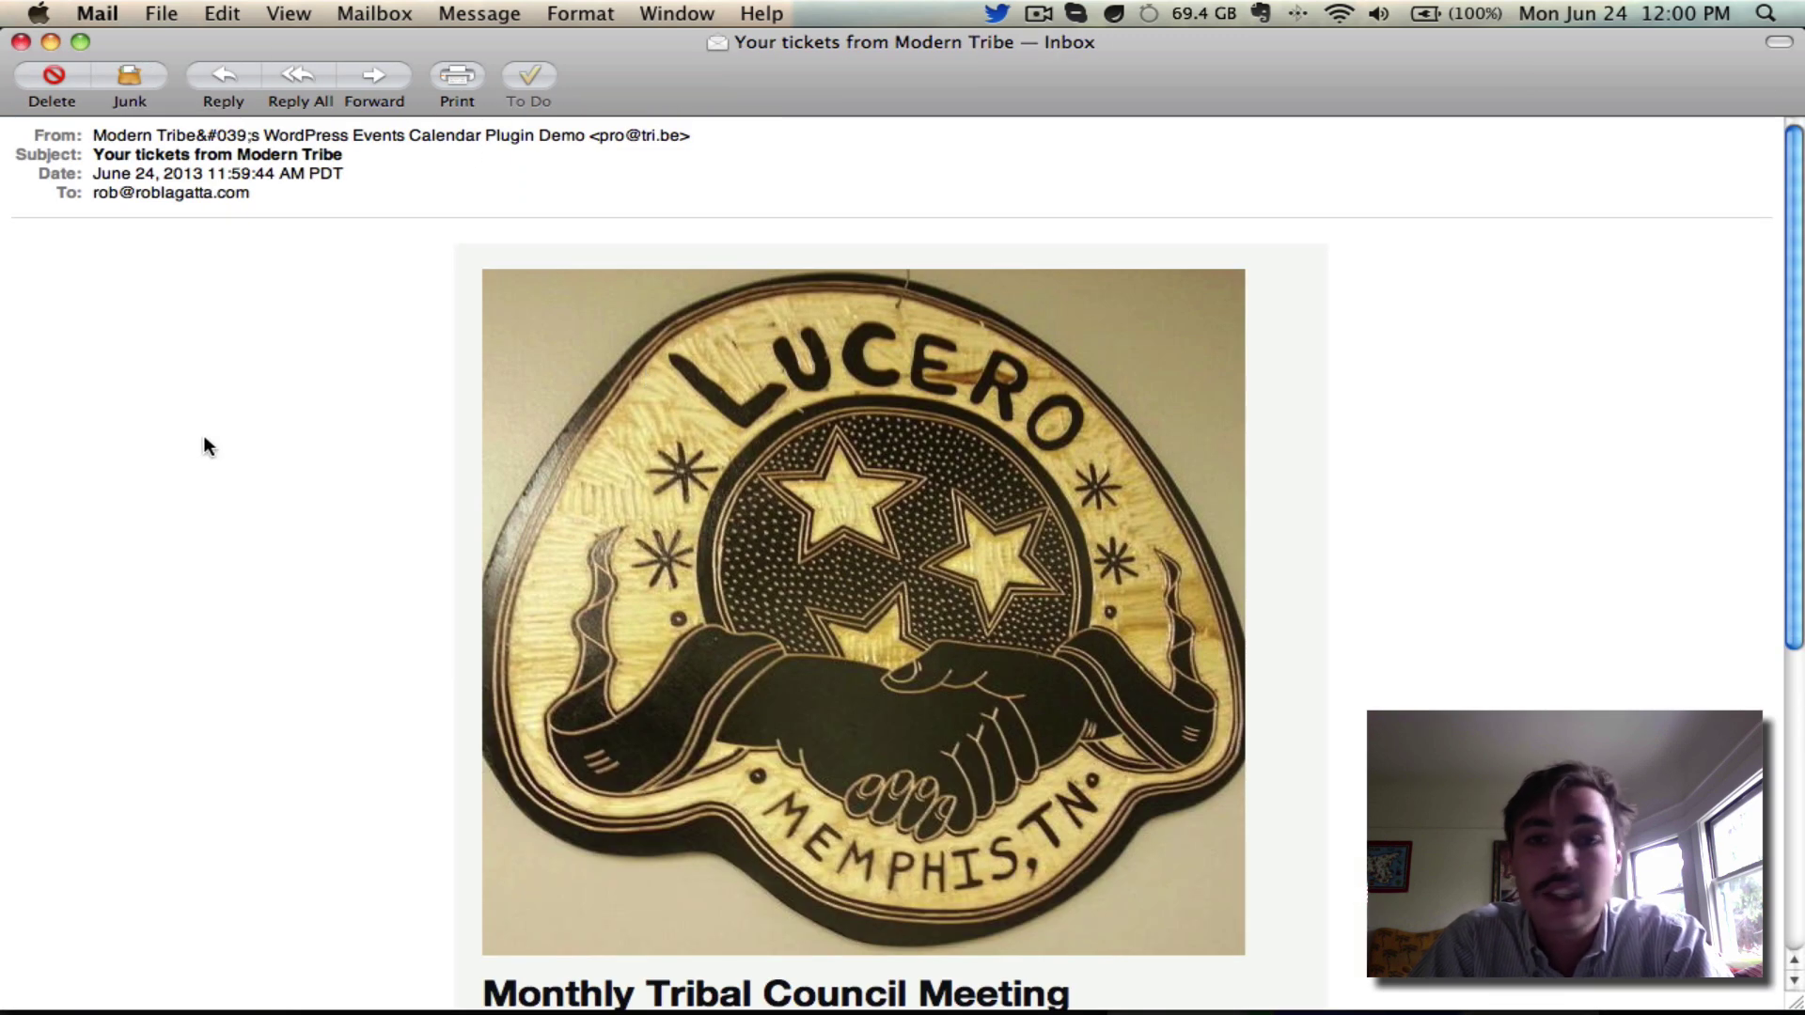
# Scroll through the tickets email to review the Adults ticket for February 1, 2023, The Tribal Lair venue and organizer details
pyautogui.scroll(-2, 204, 437)
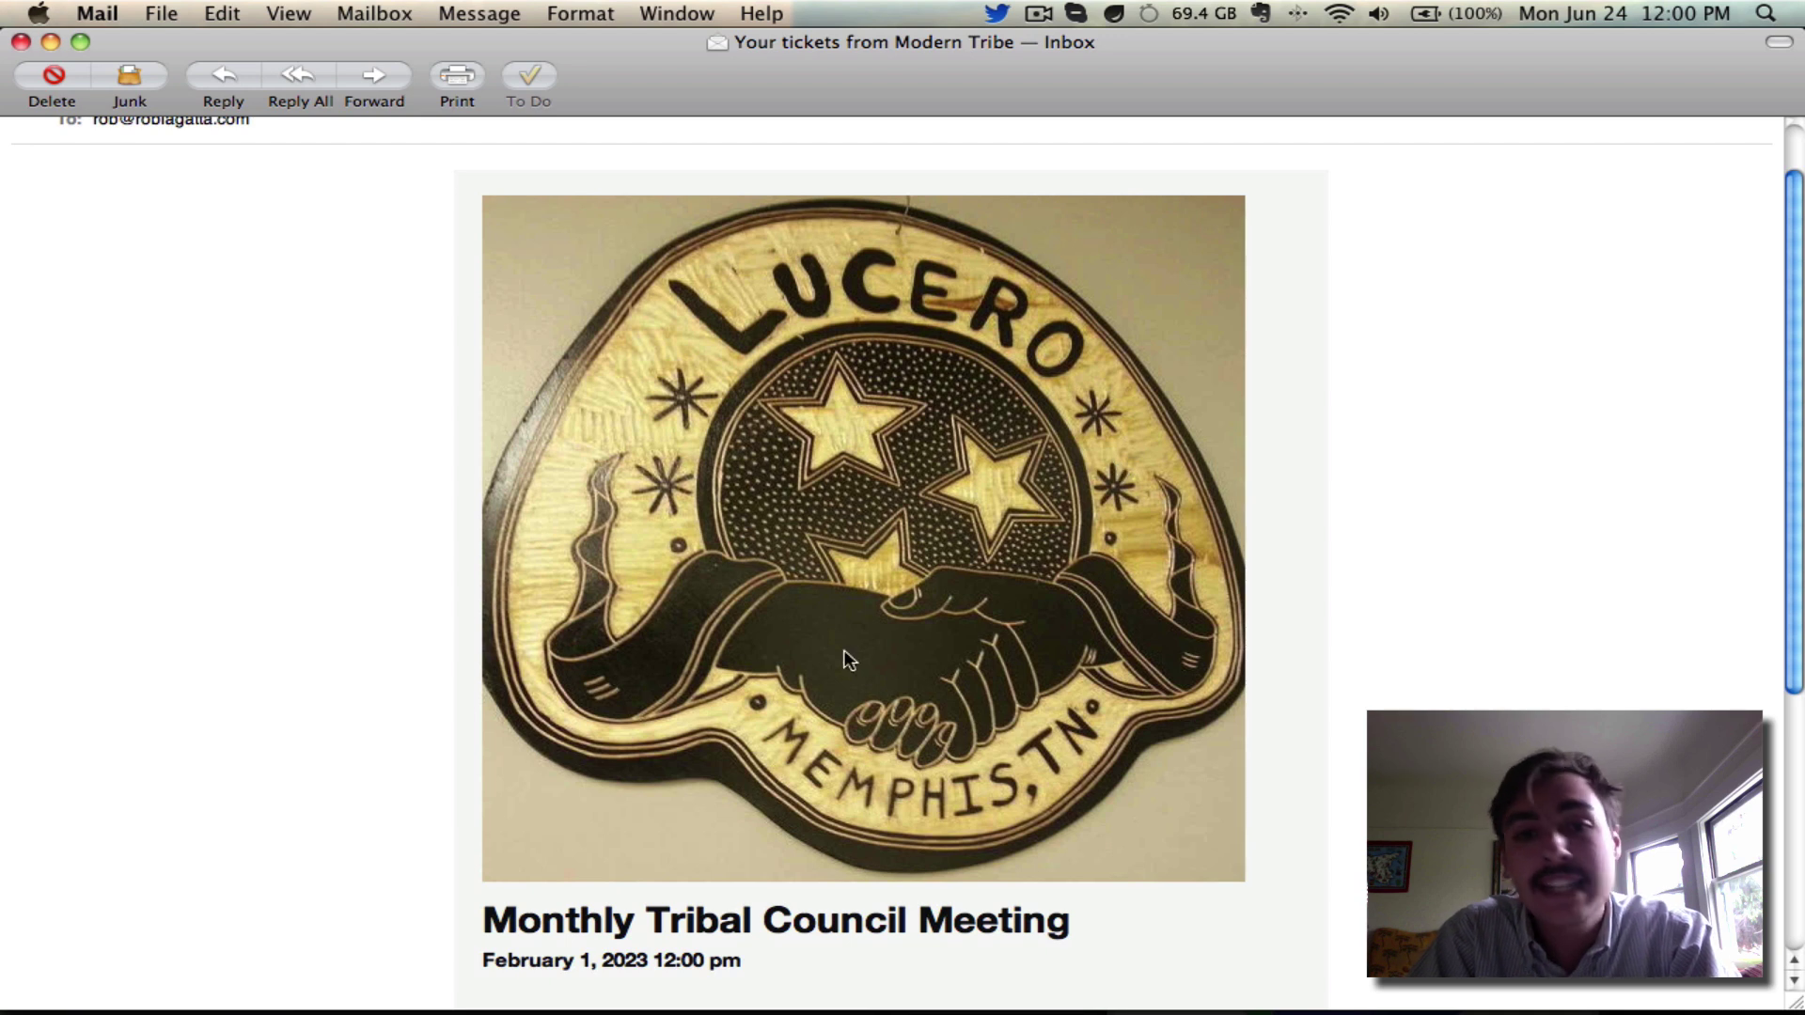
pyautogui.scroll(-3, 620, 333)
pyautogui.scroll(-5, 618, 329)
pyautogui.moveTo(493, 633)
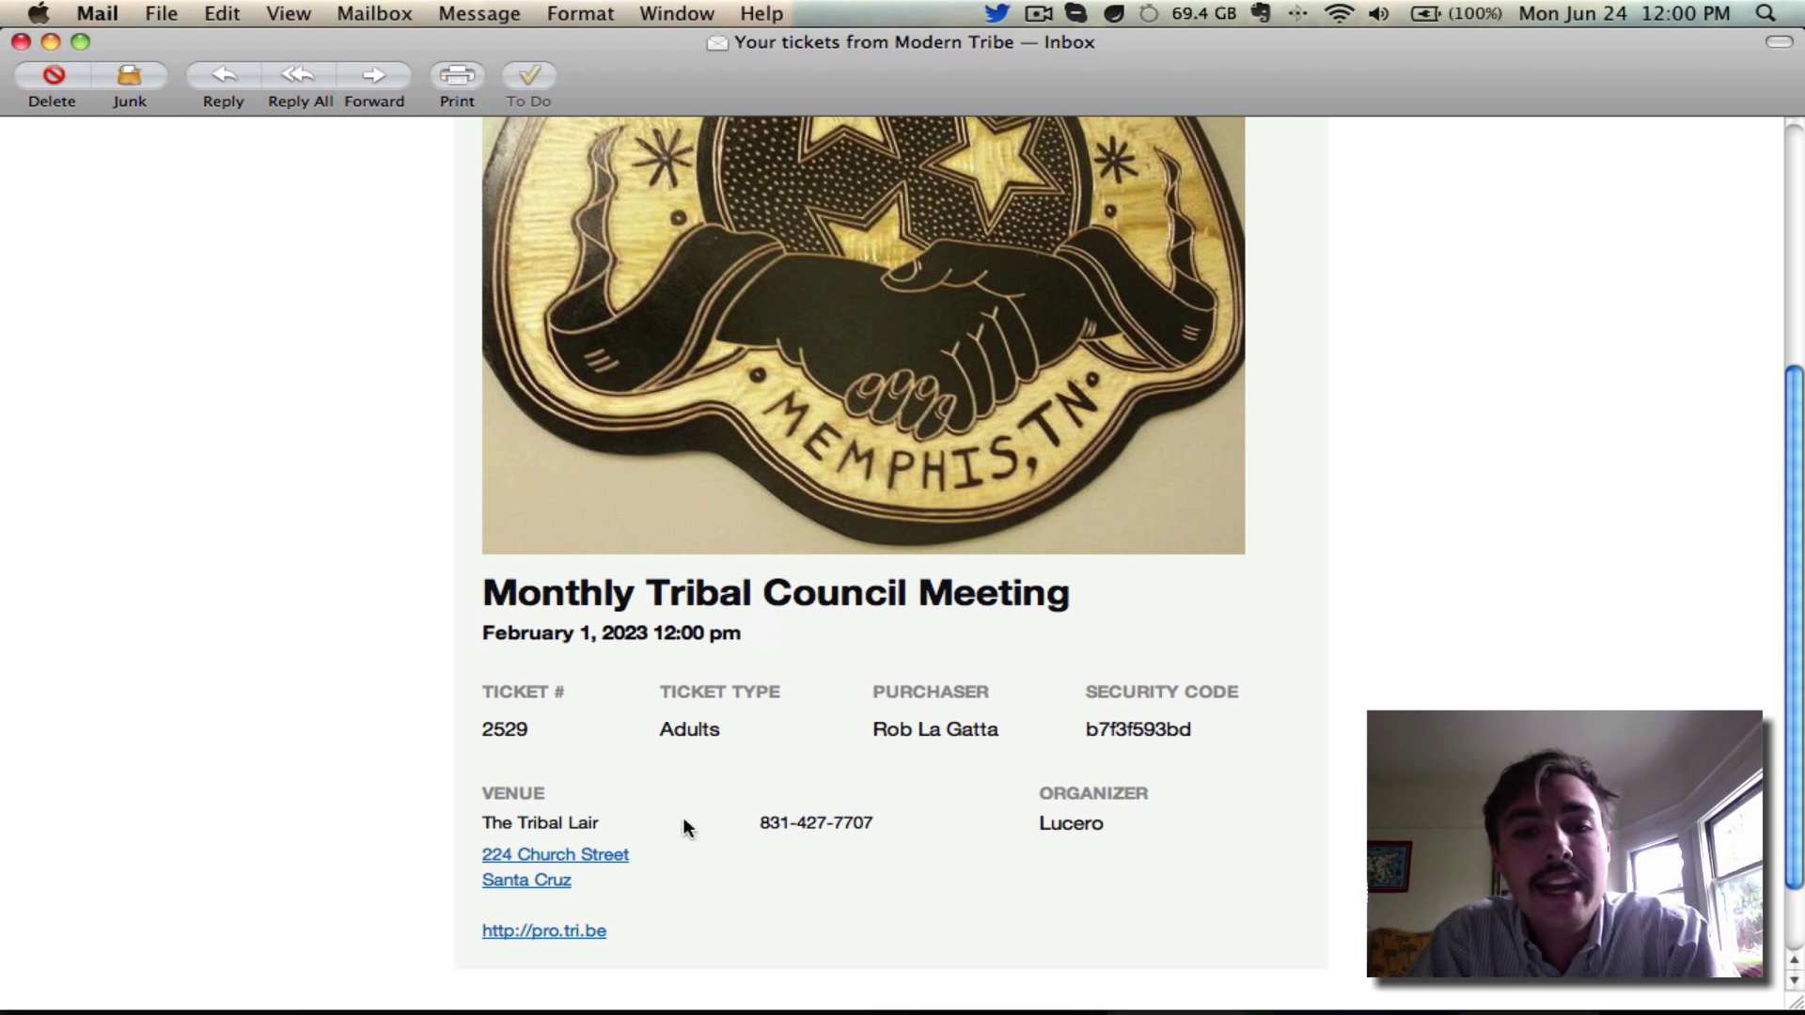
pyautogui.moveTo(568, 850)
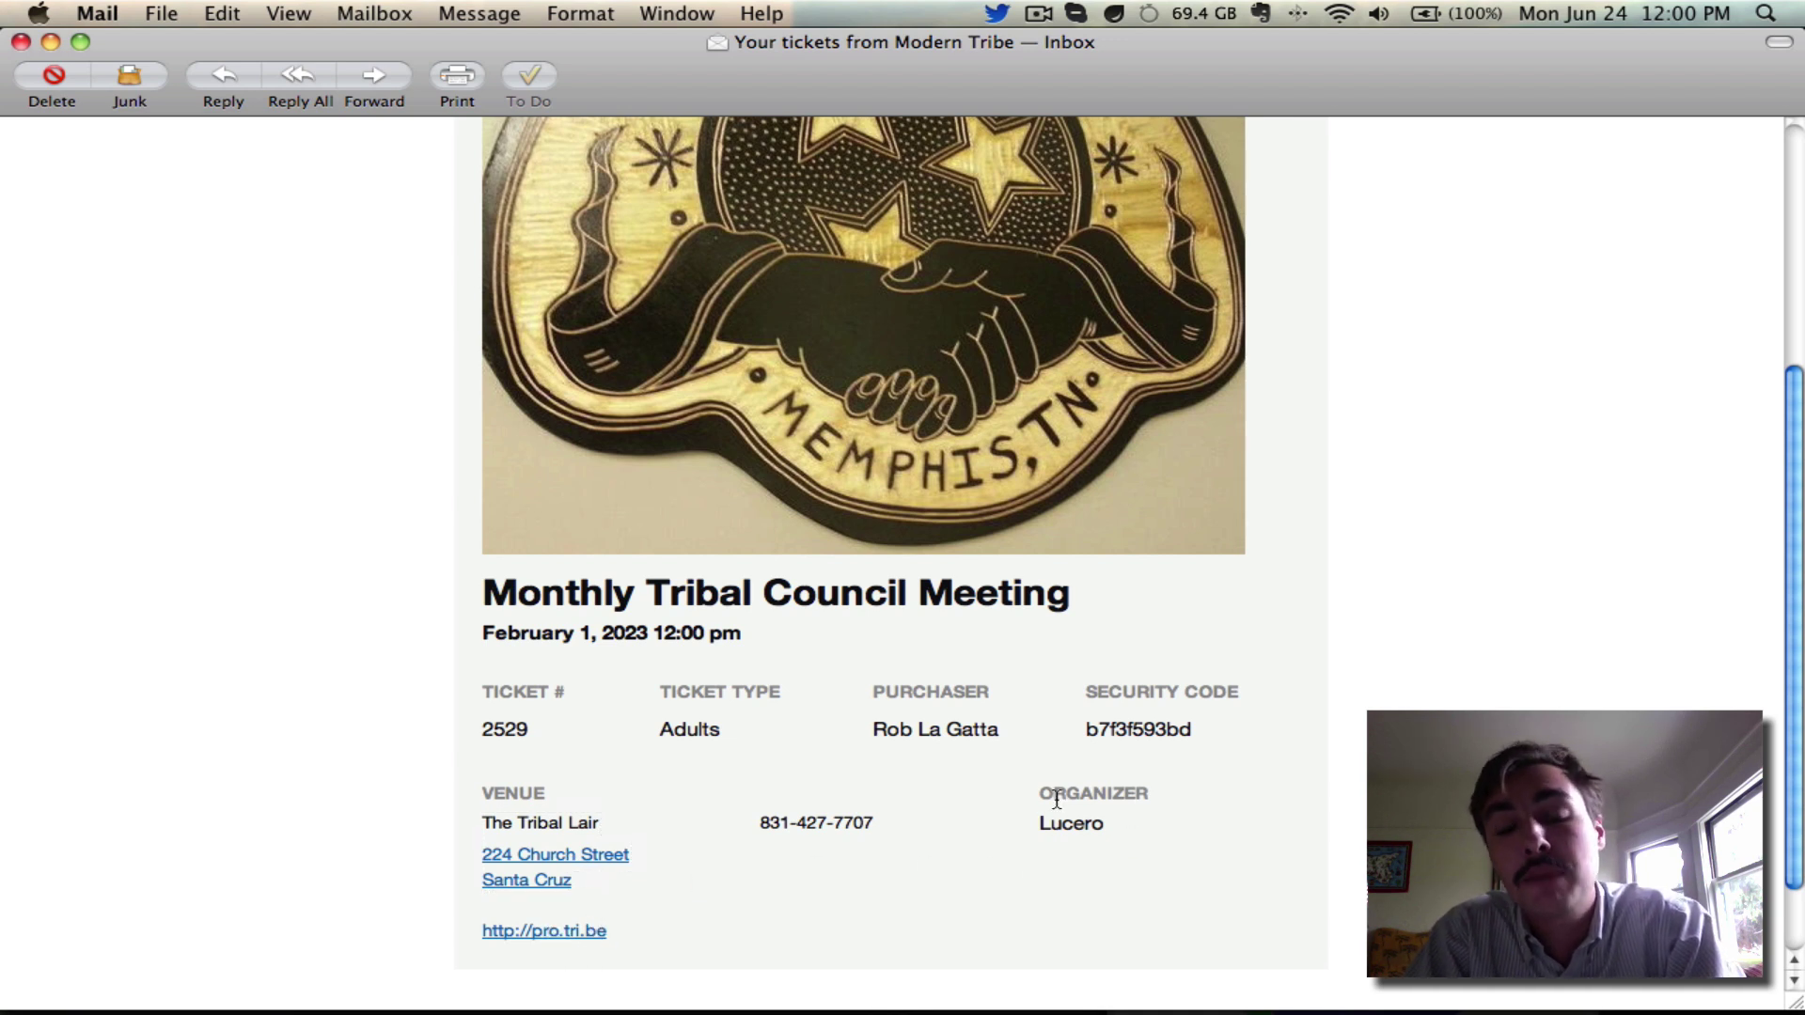
pyautogui.scroll(2, 1264, 852)
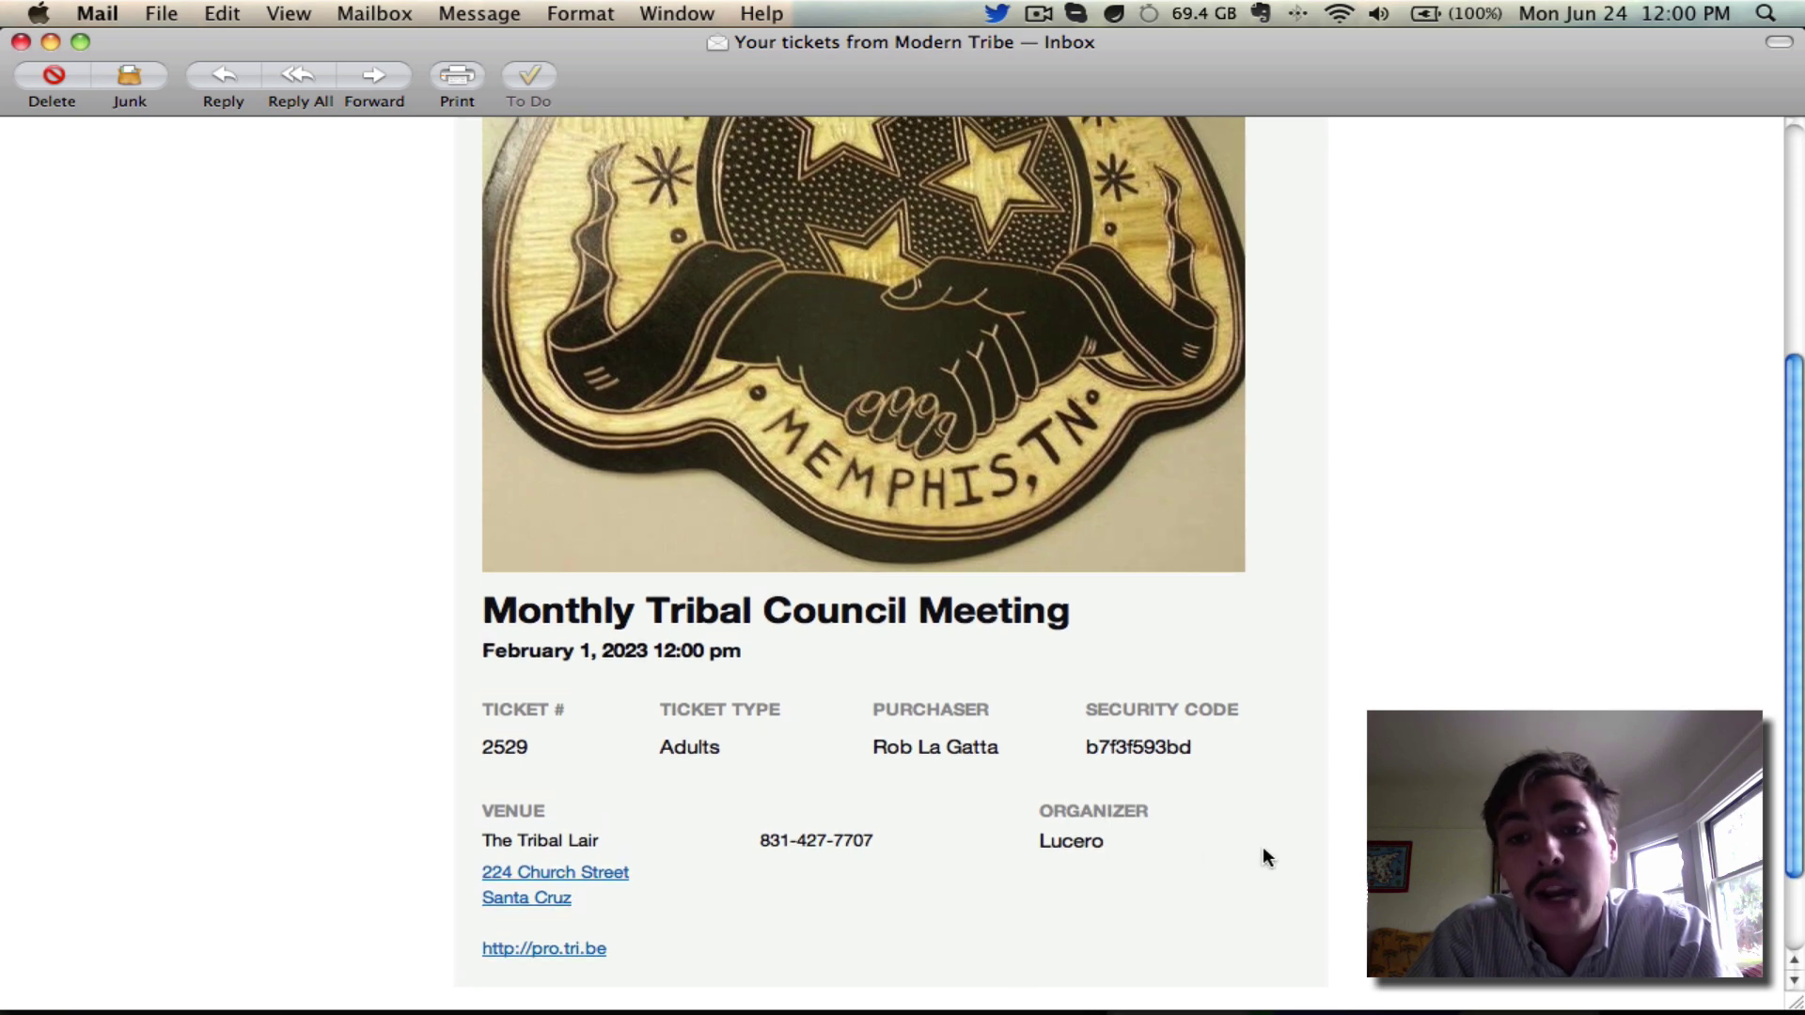
pyautogui.scroll(10, 1134, 854)
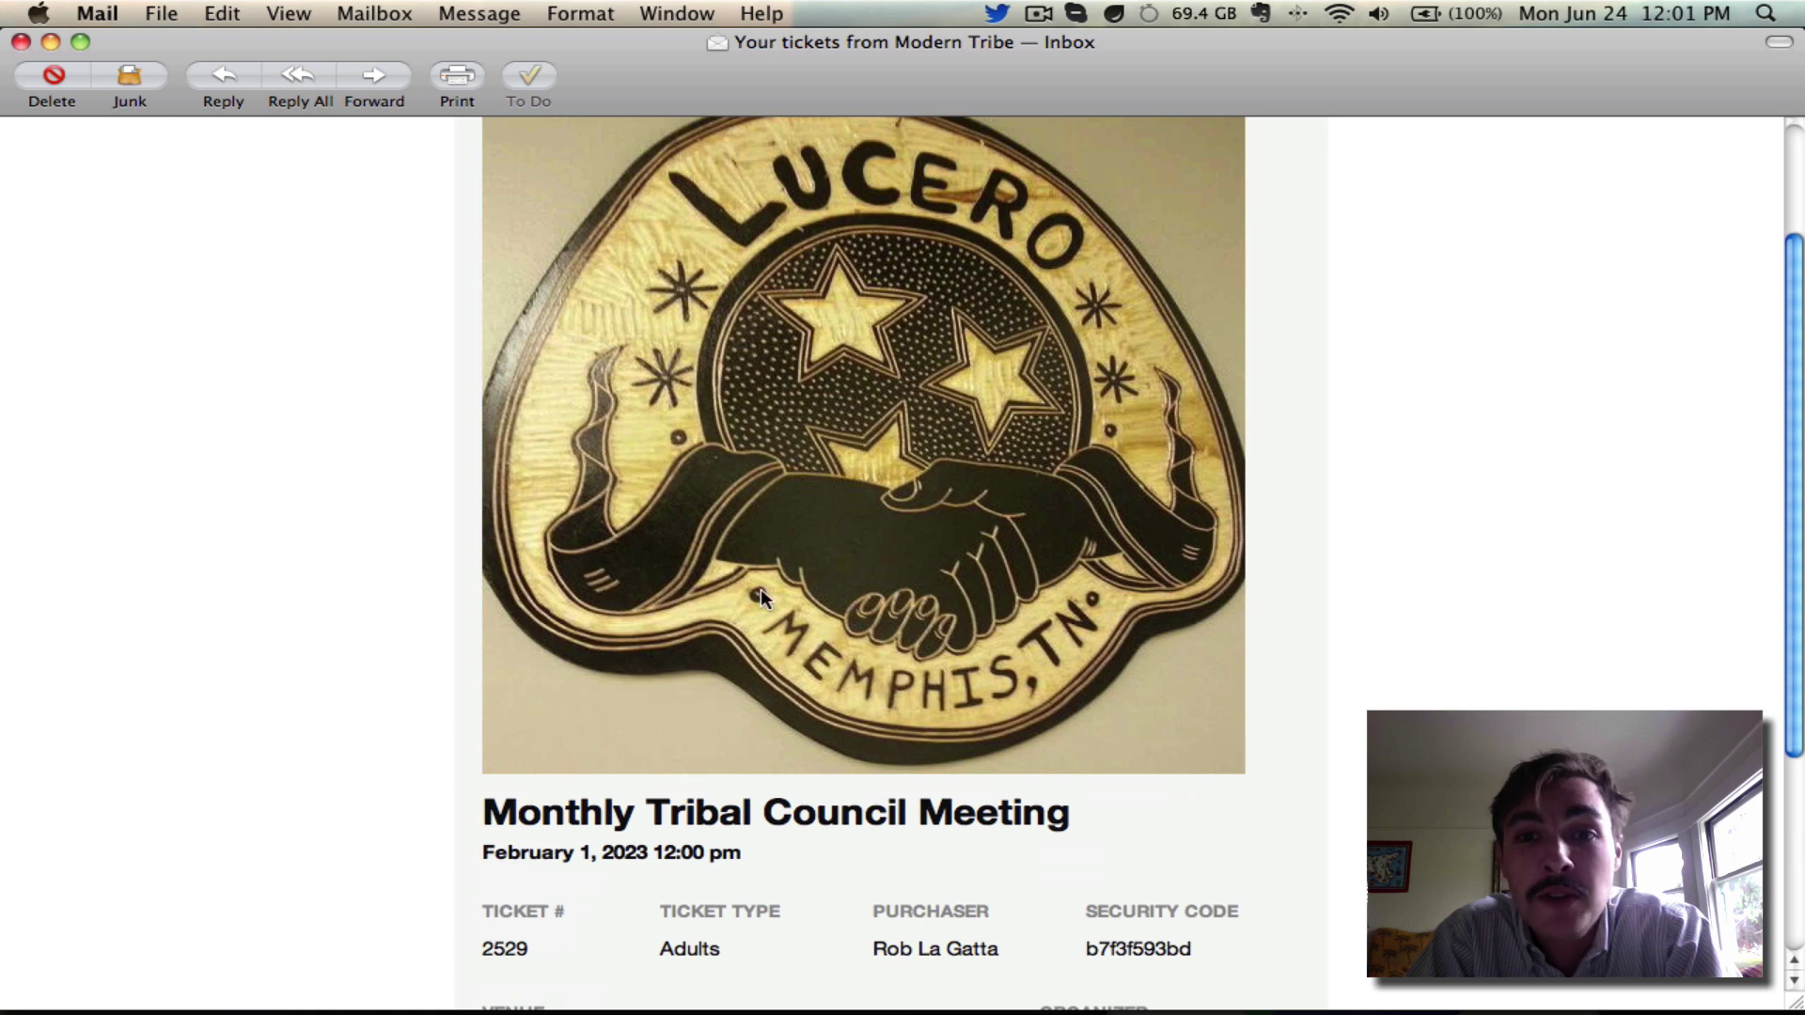
pyautogui.scroll(-15, 1433, 252)
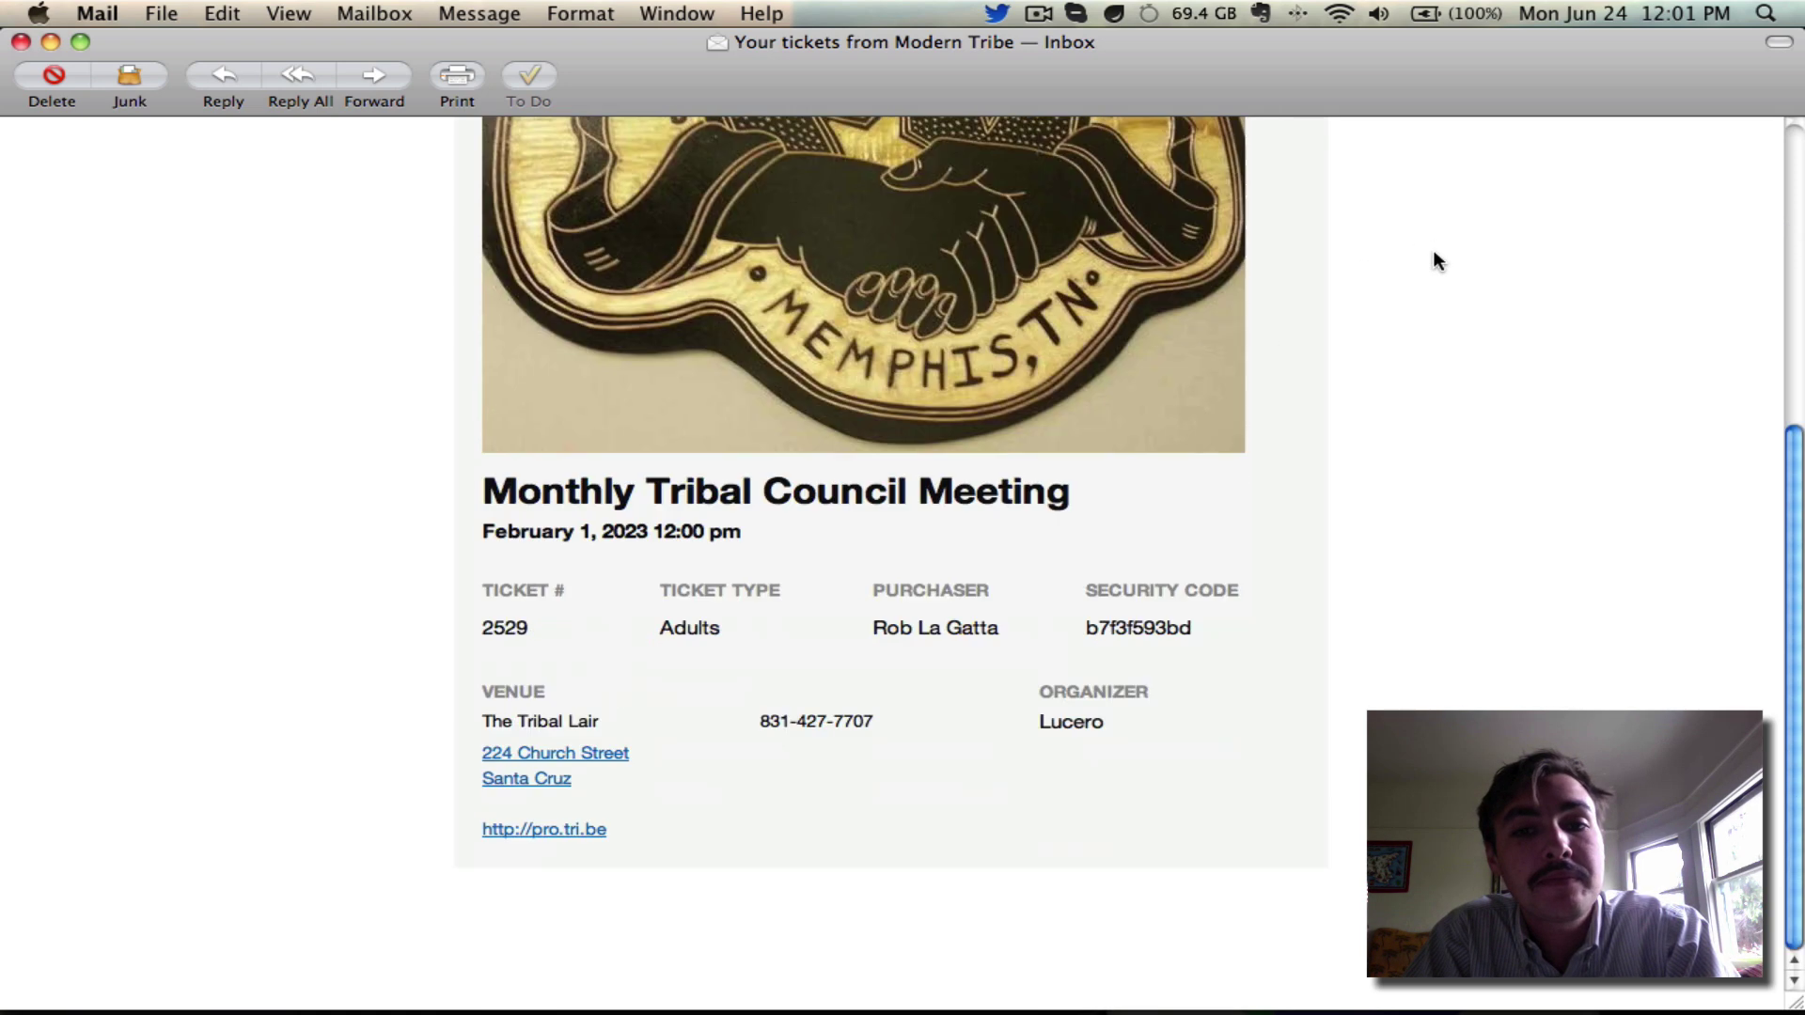
pyautogui.scroll(20, 1432, 254)
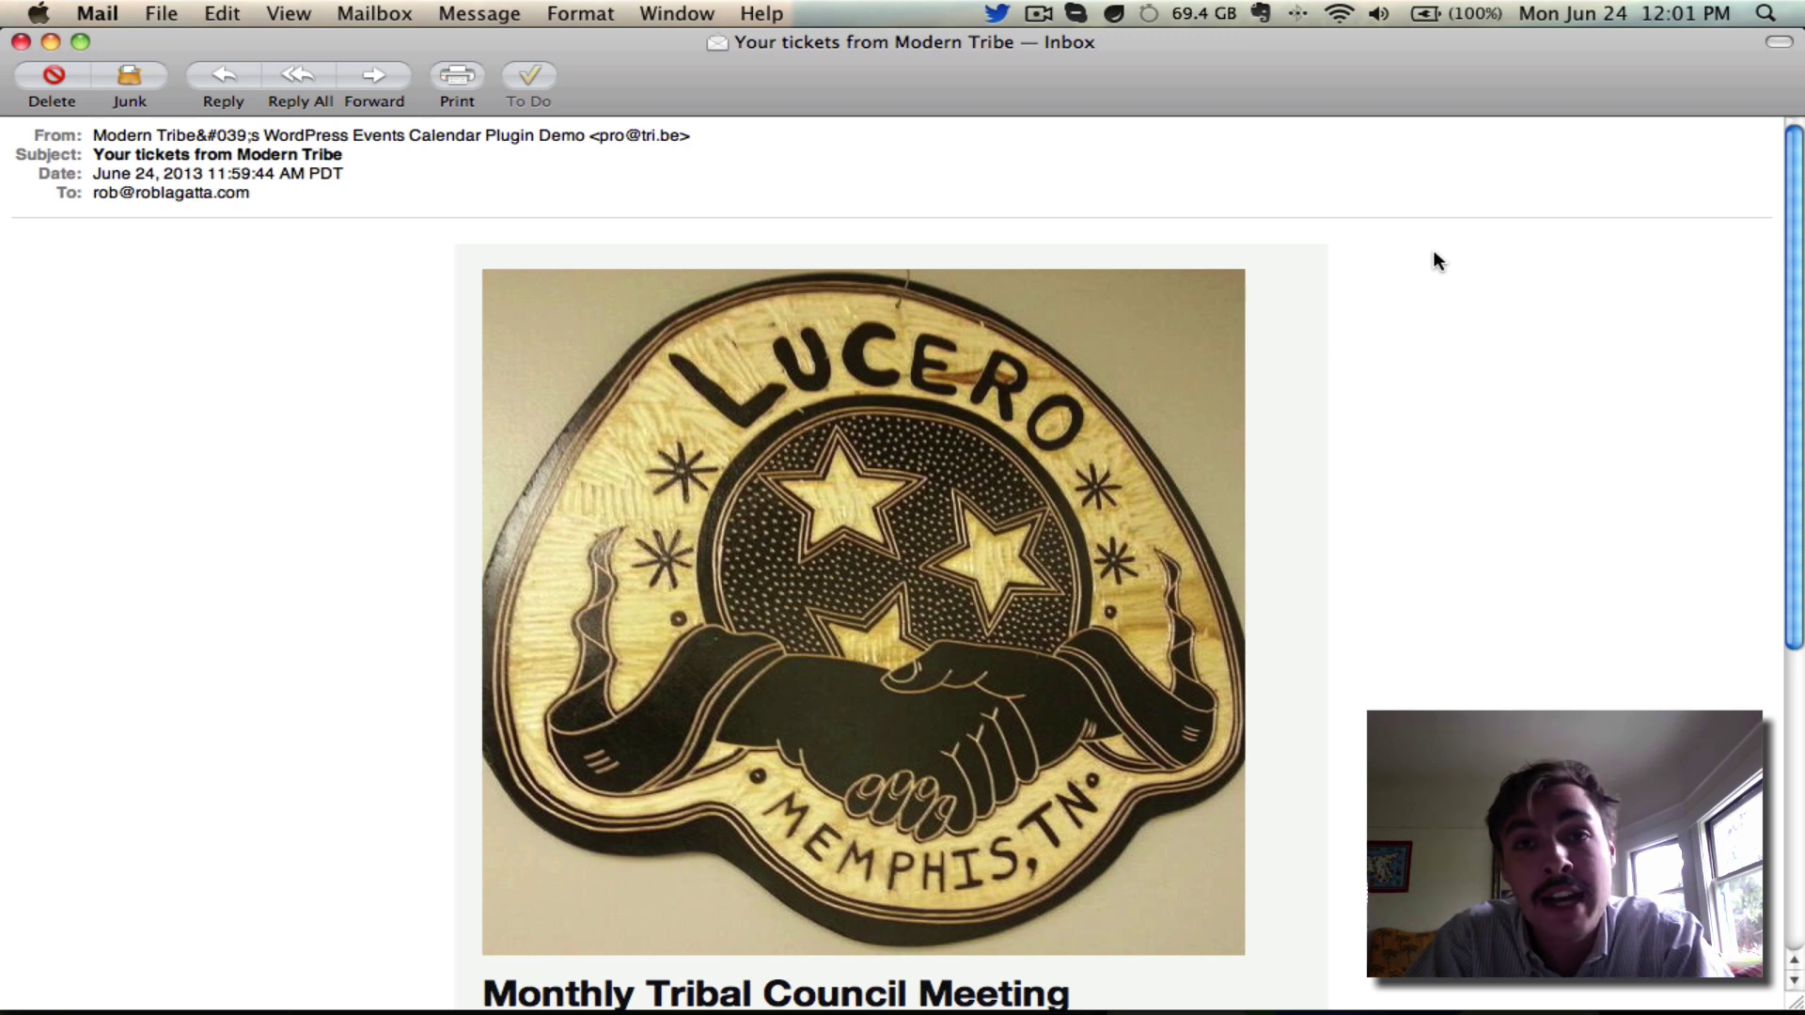
pyautogui.scroll(-10, 1434, 252)
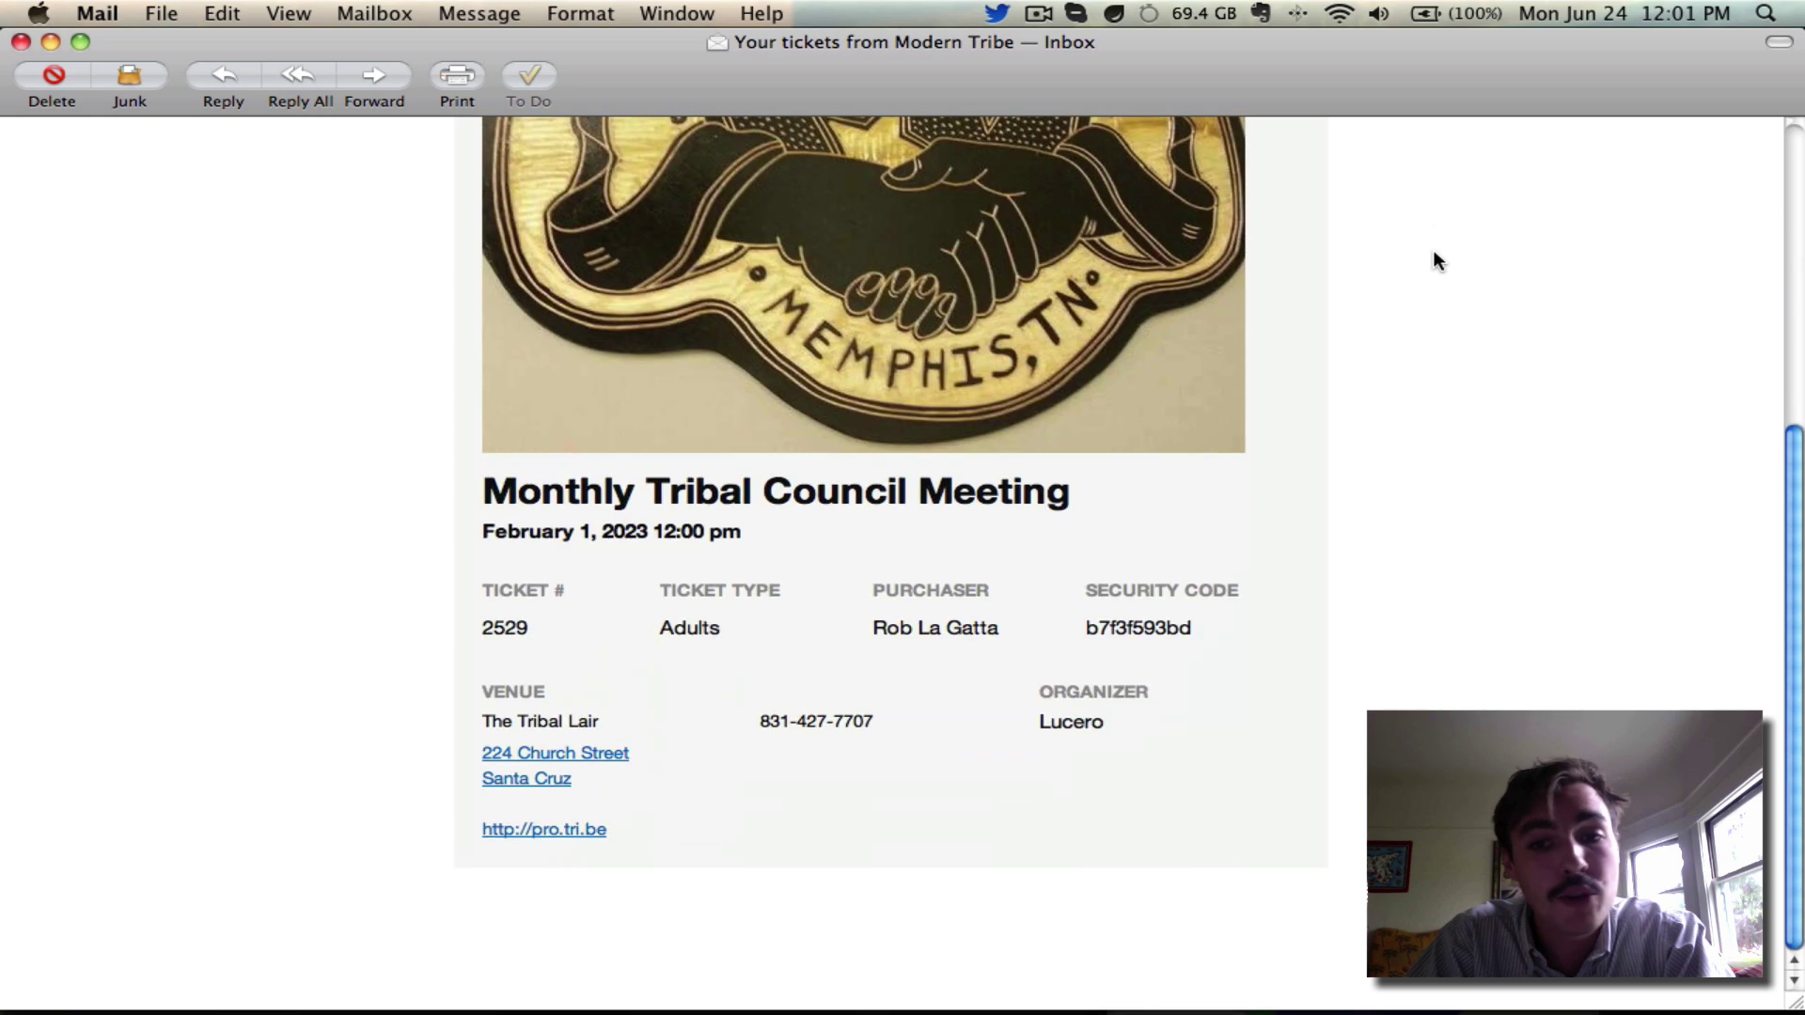